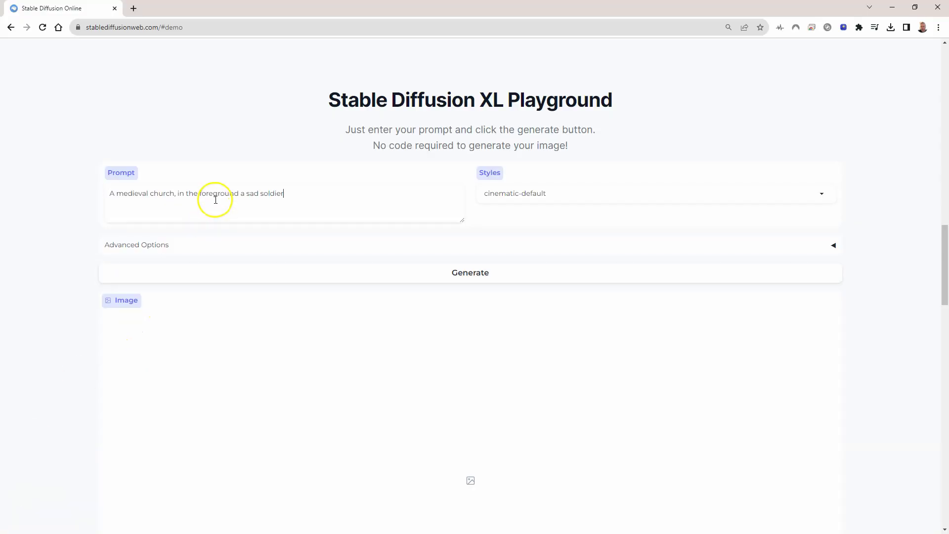
Step: Apply the sai-cinematic style to the church-and-soldier prompt and expand Advanced Options
left_click(547, 193)
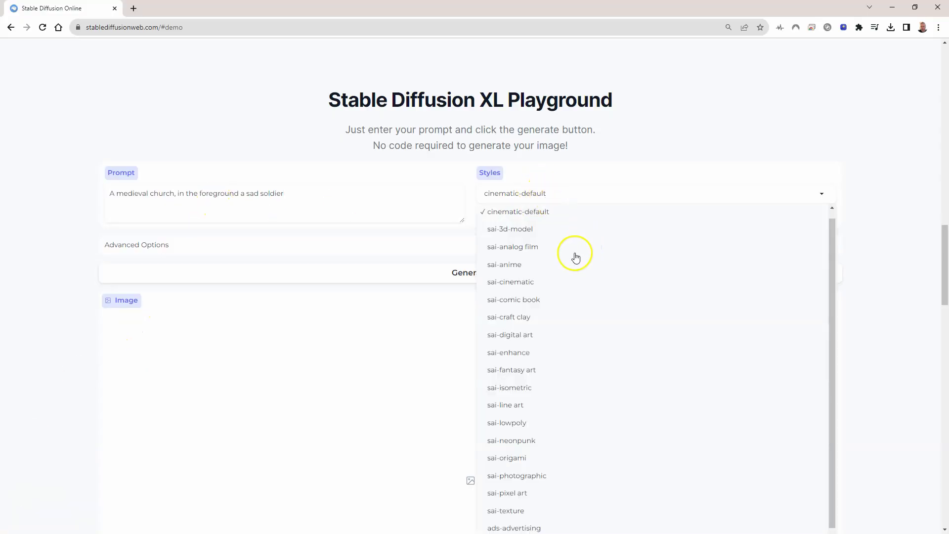
left_click(511, 283)
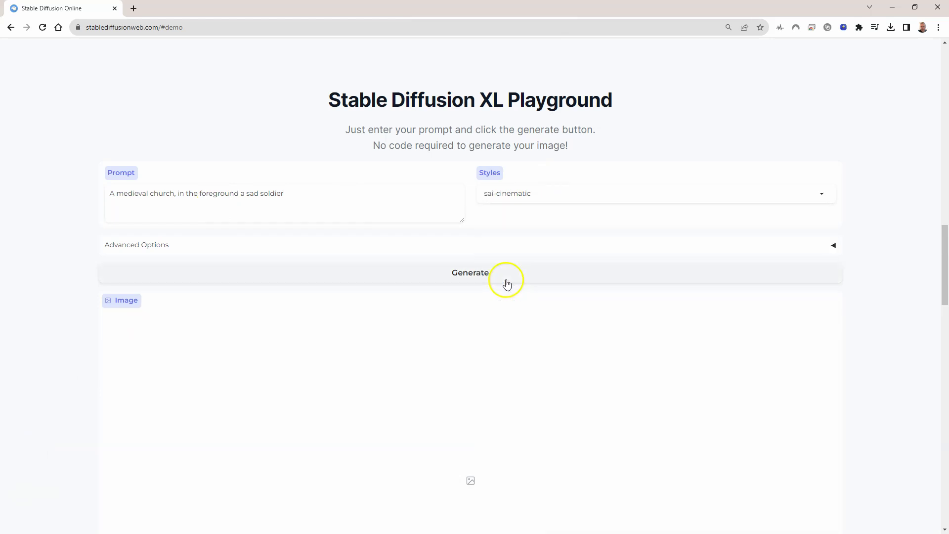
left_click(189, 246)
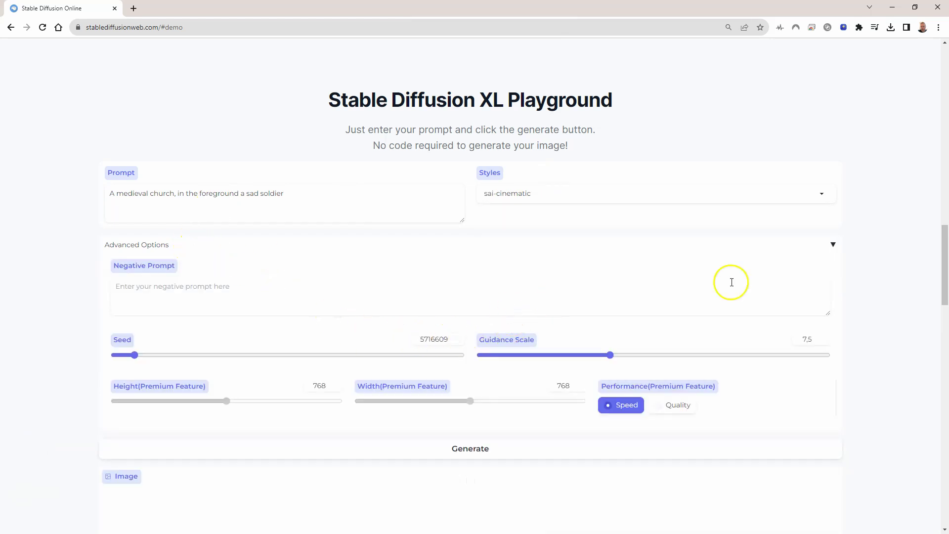
Step: Collapse the Advanced Options panel again
left_click(835, 245)
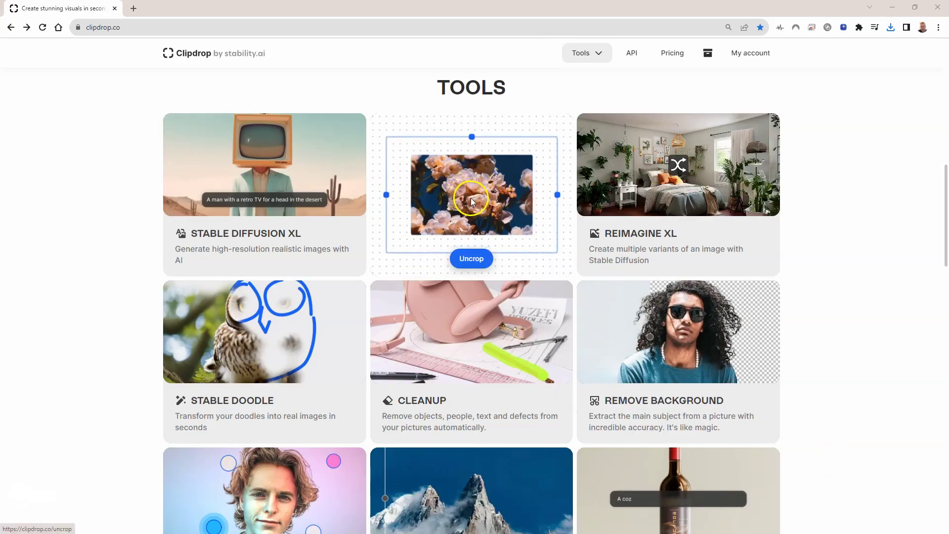
Step: Uncrop the forest portrait photo into wide 1024 × 576 landscape variants and view the second
left_click(472, 201)
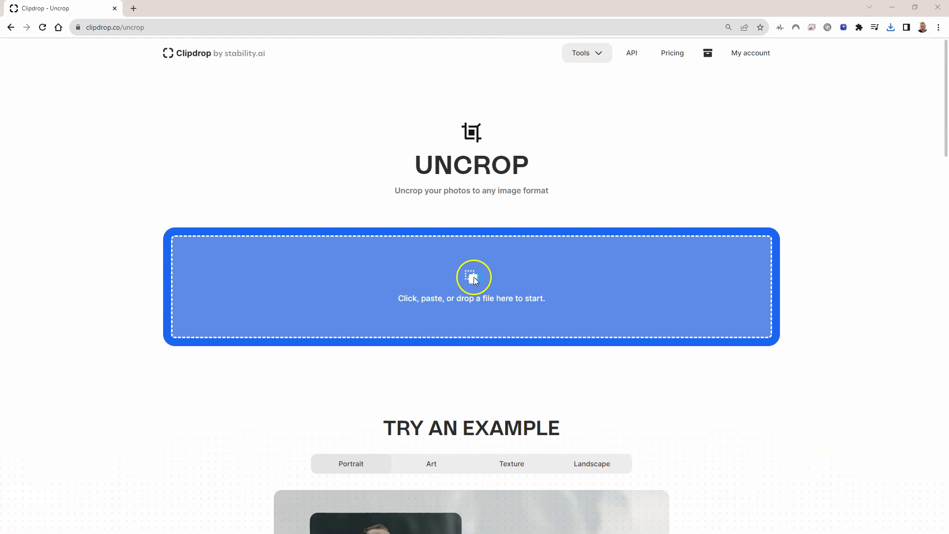
left_click(474, 279)
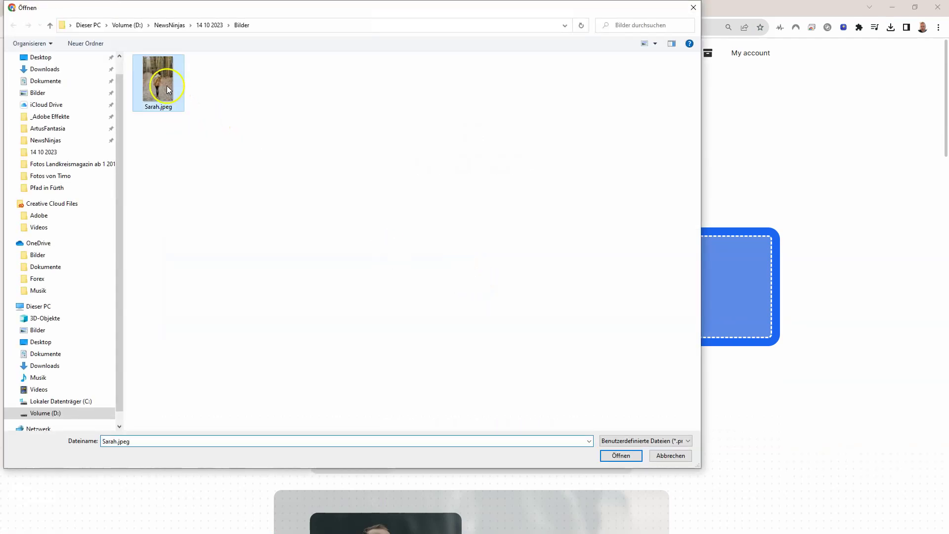
double_click(167, 87)
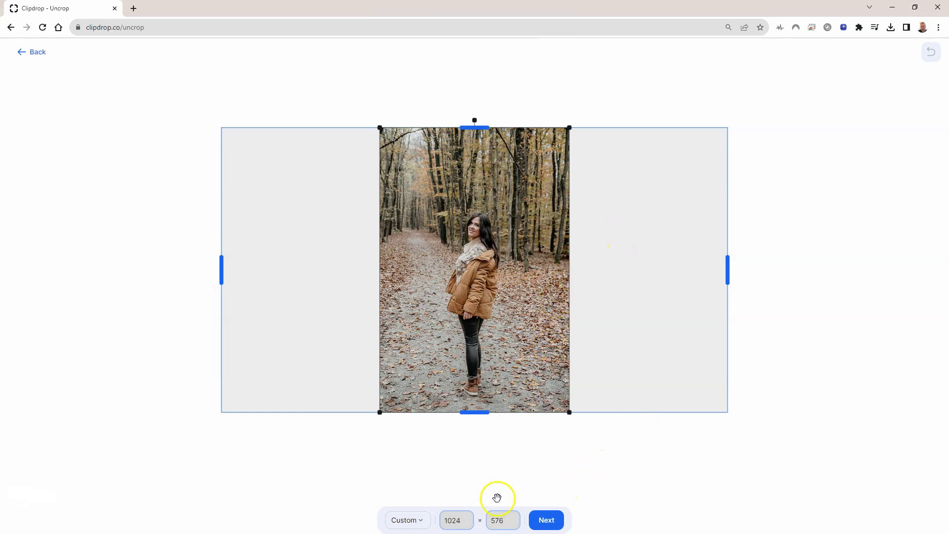
left_click(548, 527)
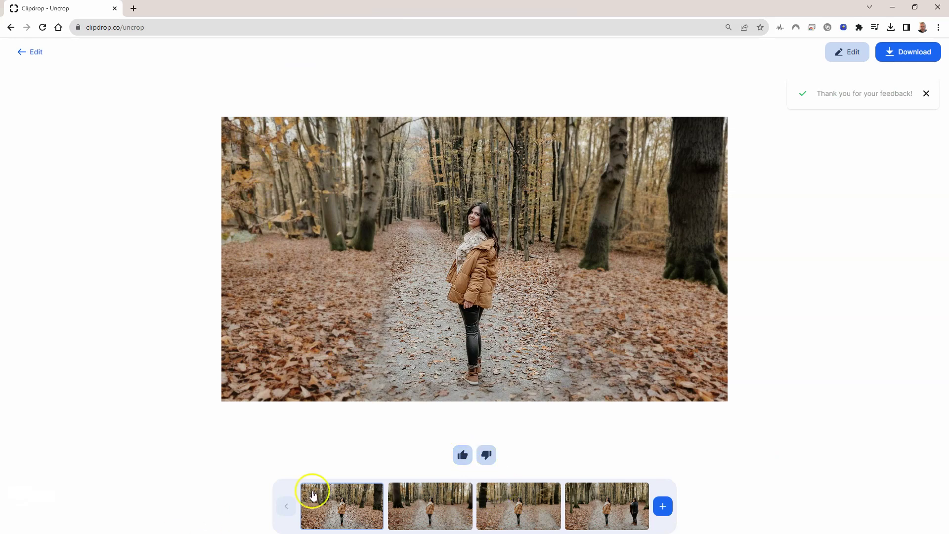
left_click(430, 509)
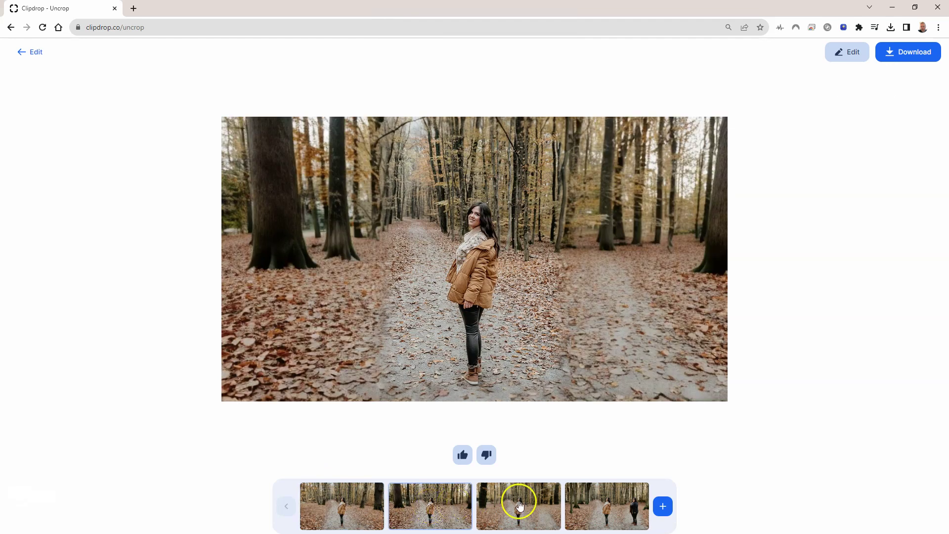
Step: Compare the uncrop variants, including the one with a second woman, then open Reimagine XL
left_click(519, 505)
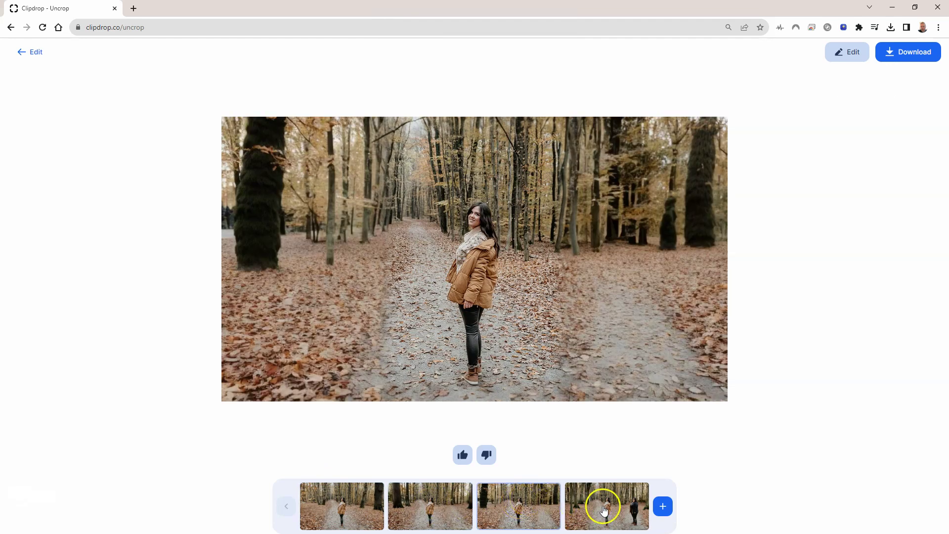
left_click(615, 509)
left_click(544, 504)
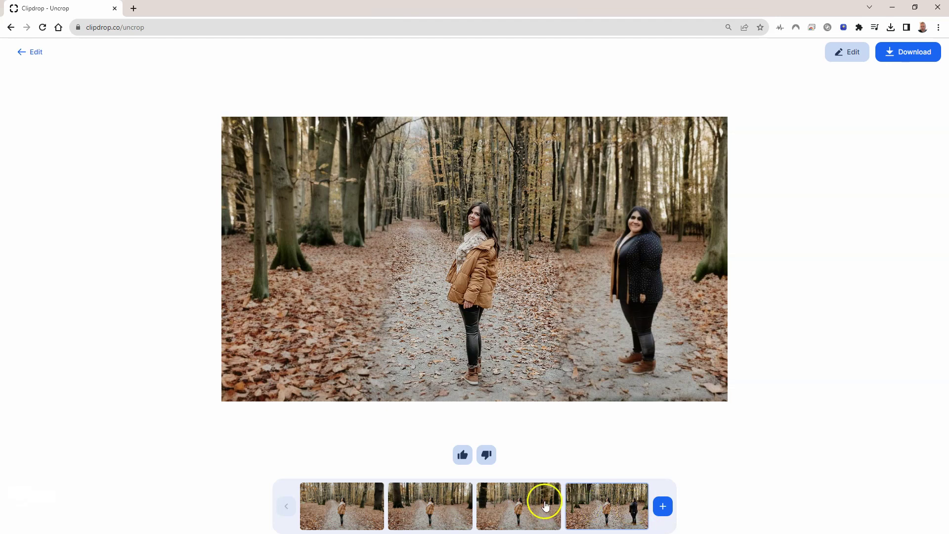
left_click(435, 508)
left_click(346, 507)
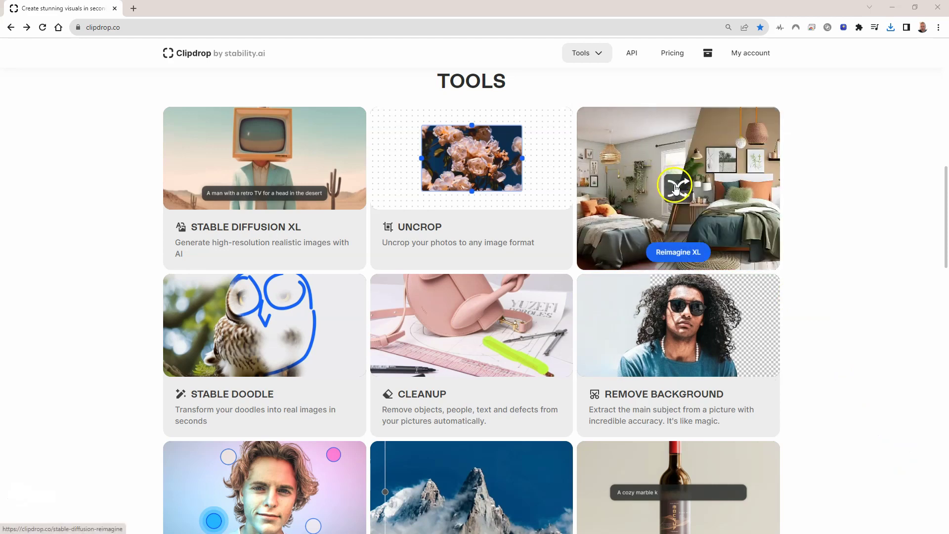
left_click(676, 189)
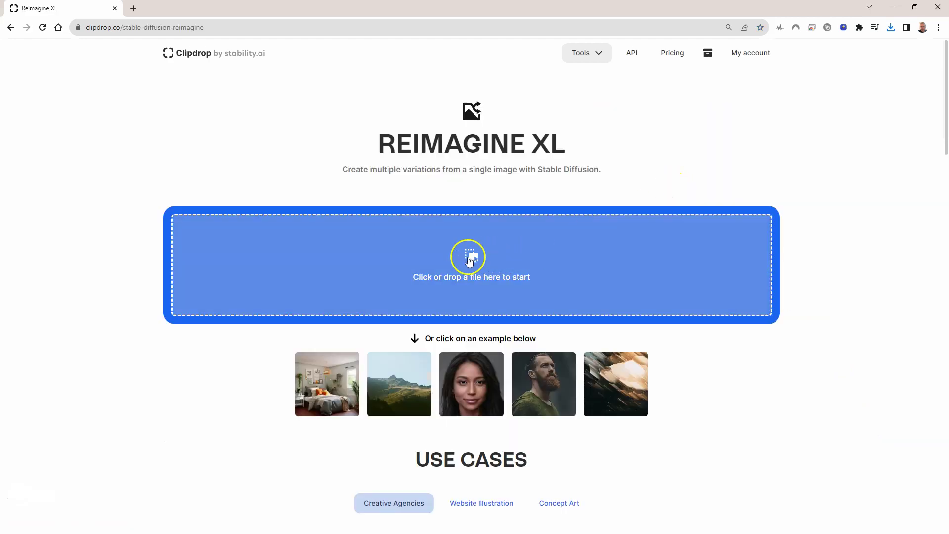
Step: Upload beach.jpg to Reimagine XL and compare its variations against the original
left_click(469, 260)
left_click(158, 94)
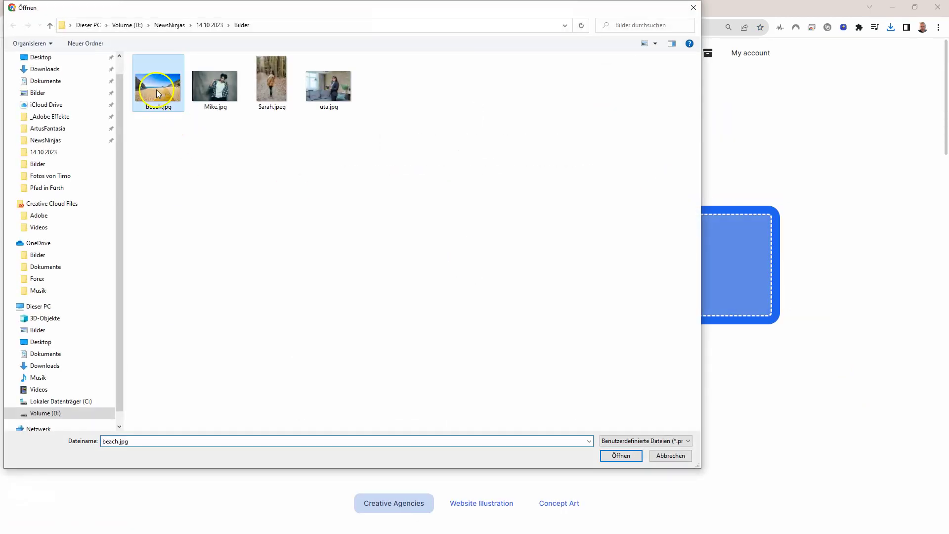
double_click(159, 94)
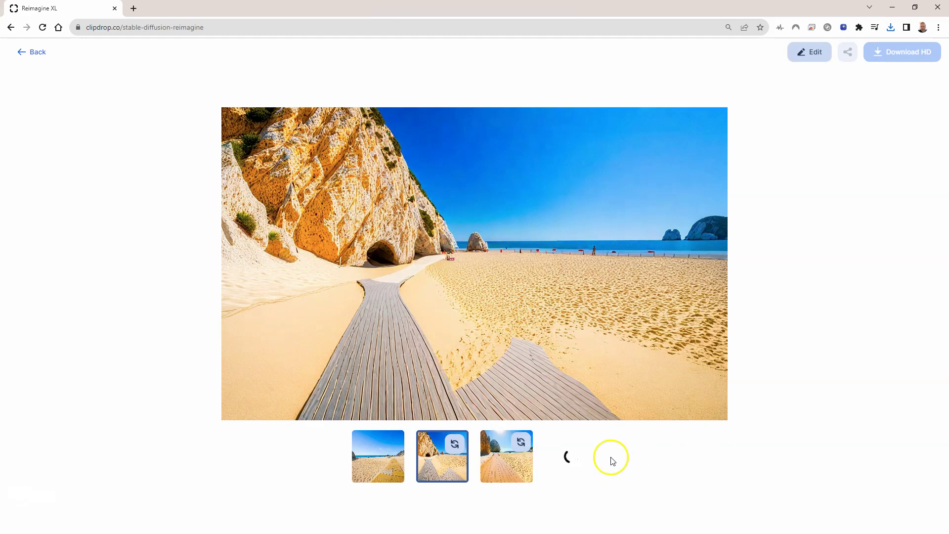
left_click(509, 464)
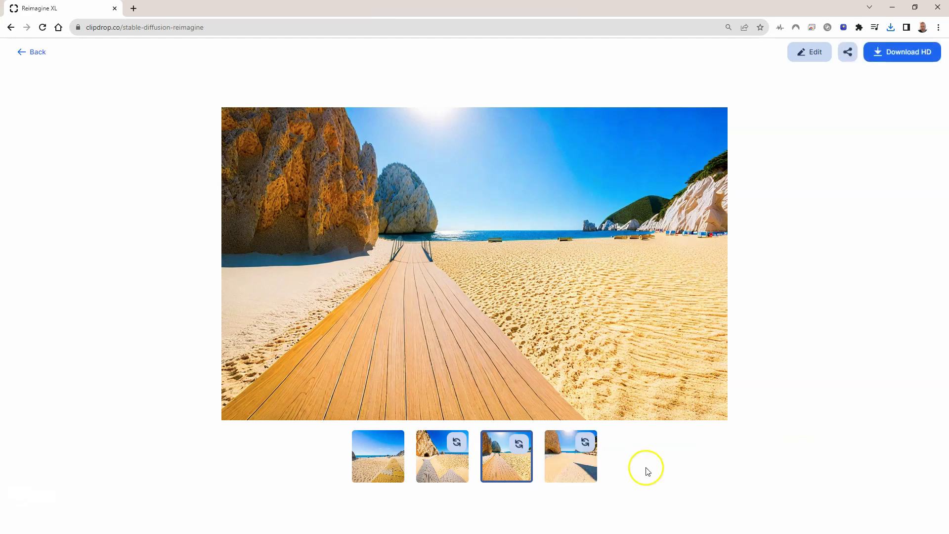
left_click(572, 471)
left_click(511, 465)
left_click(455, 468)
left_click(378, 467)
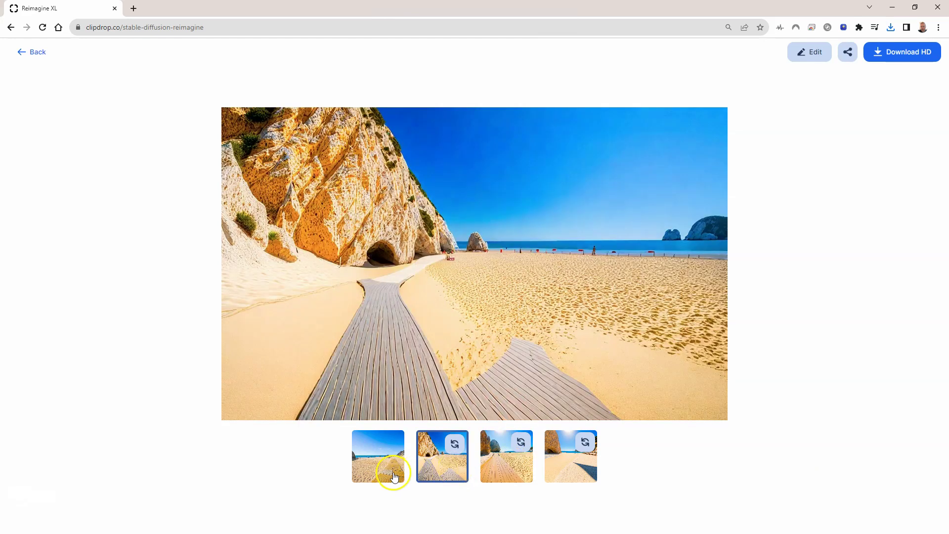
Step: Regenerate the fourth beach variation and return to the Reimagine XL upload page
left_click(571, 468)
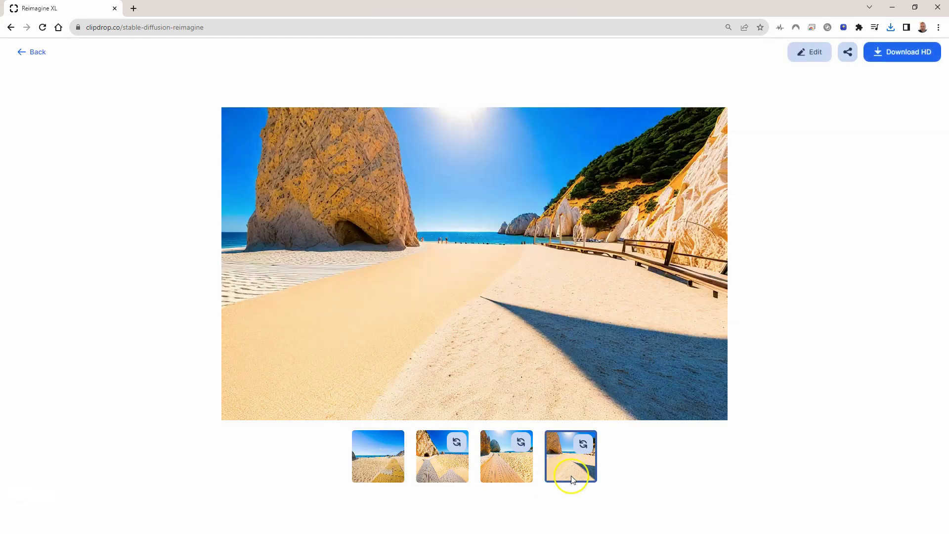
left_click(583, 443)
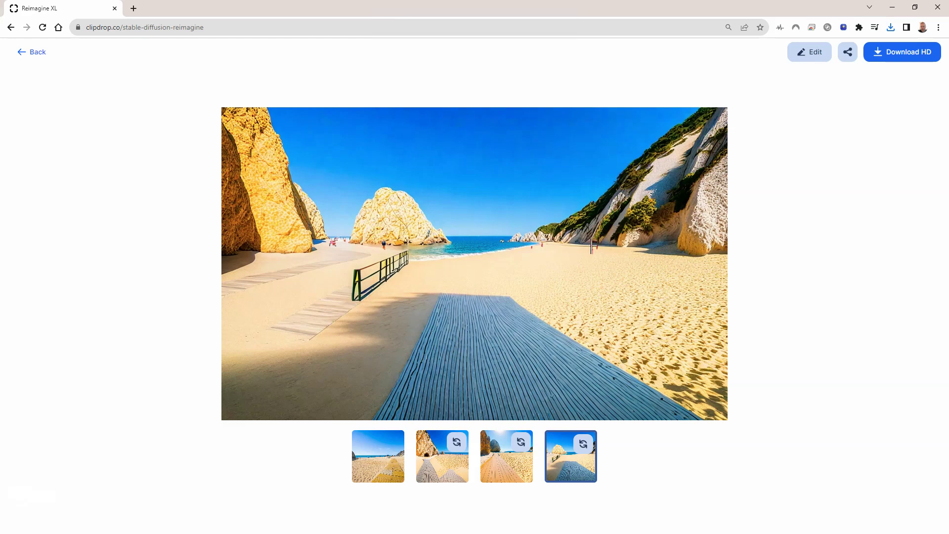
left_click(31, 52)
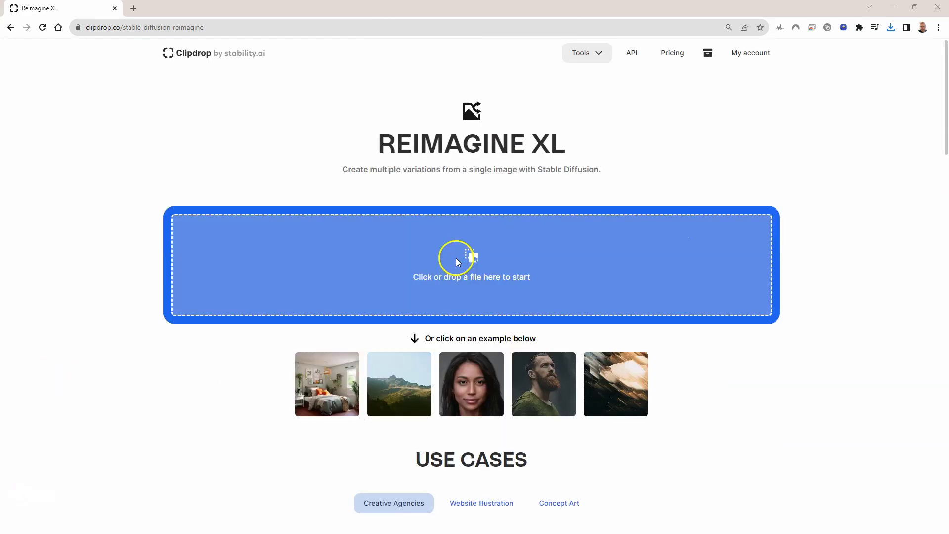
Step: Upload the businesswoman-by-the-sofa photo and browse its second, third and fourth variations
left_click(455, 259)
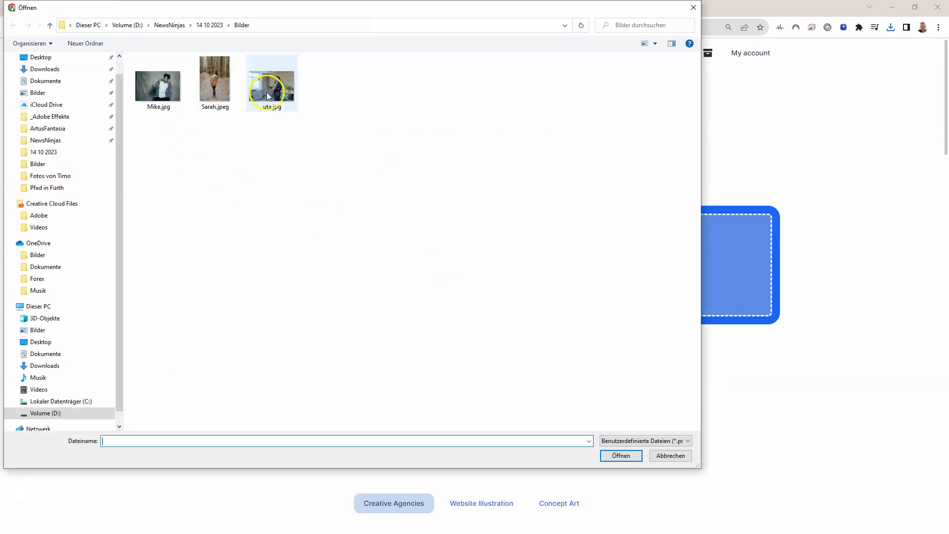
double_click(266, 92)
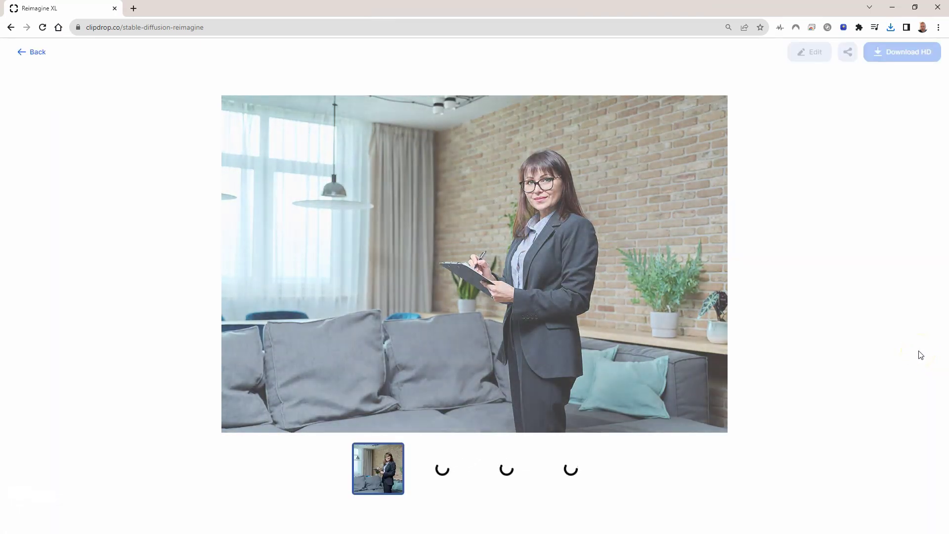
left_click(531, 484)
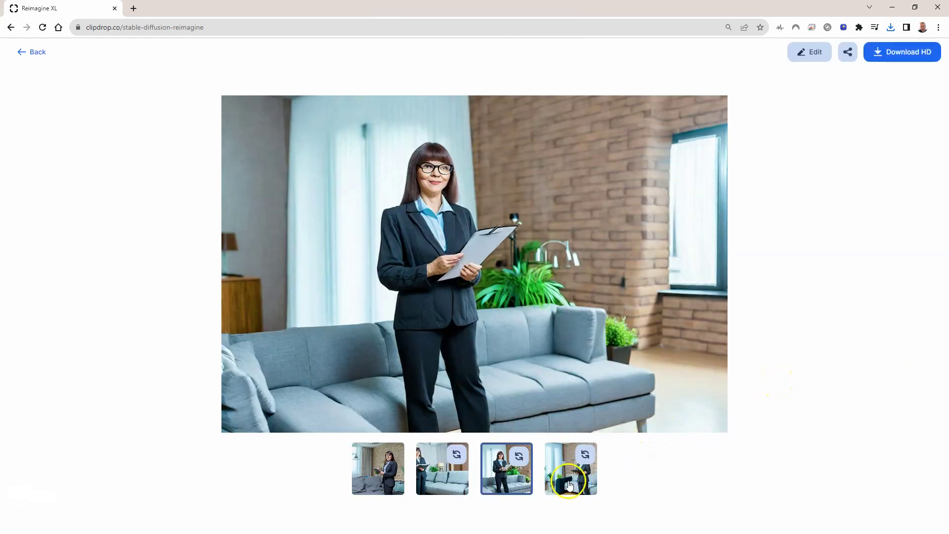
left_click(570, 485)
left_click(511, 483)
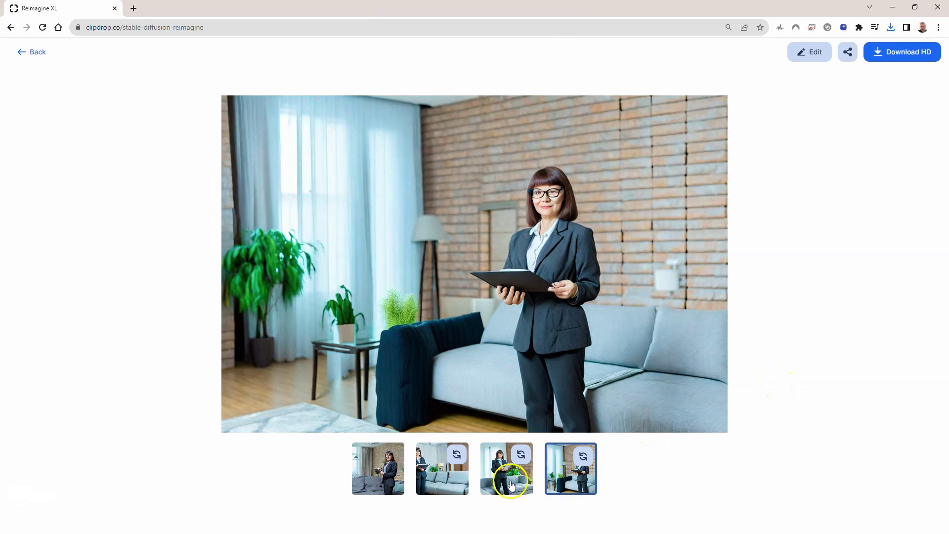
left_click(447, 487)
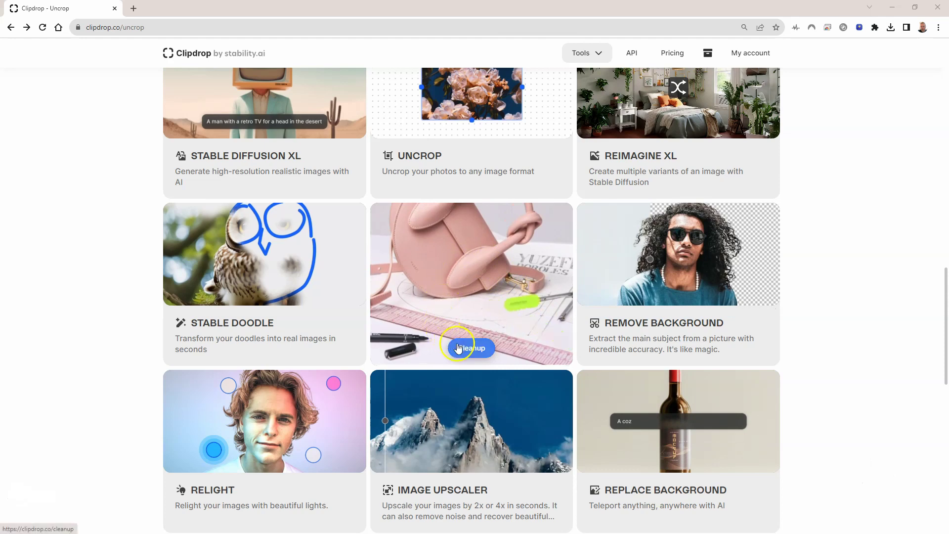
Step: Open Cleanup, browse its Real Estate, Creative Agencies and E-commerce examples, then start an upload
left_click(472, 351)
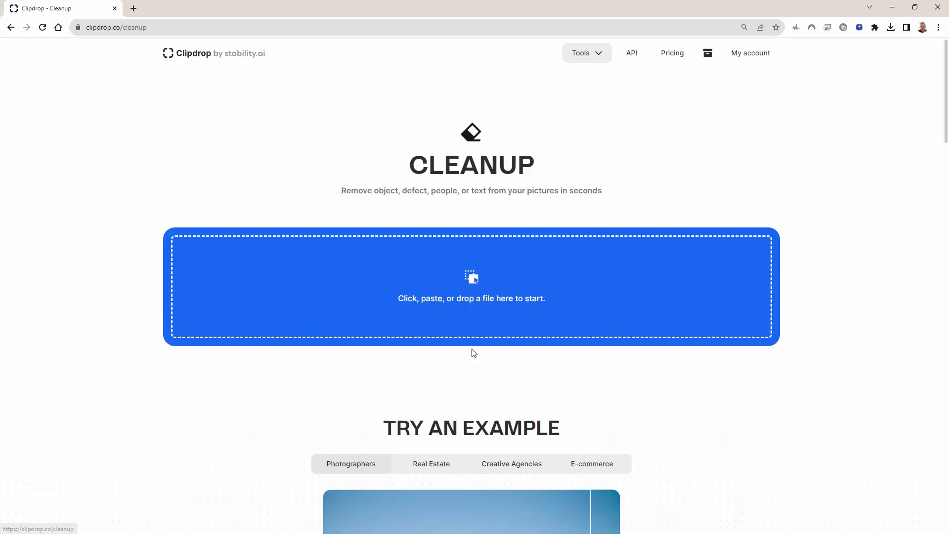
scroll(843, 288, "down", 2)
scroll(841, 288, "down", 2)
scroll(816, 288, "down", 3)
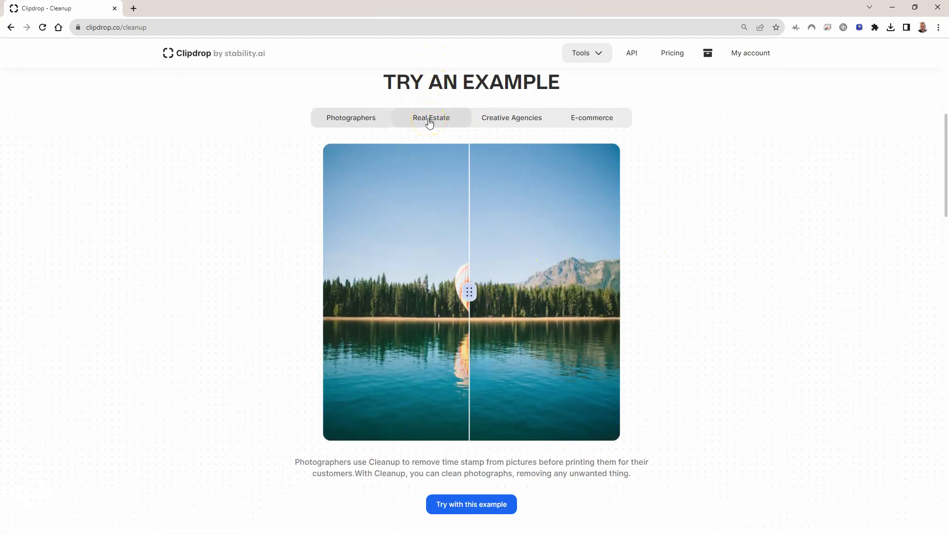
left_click(430, 120)
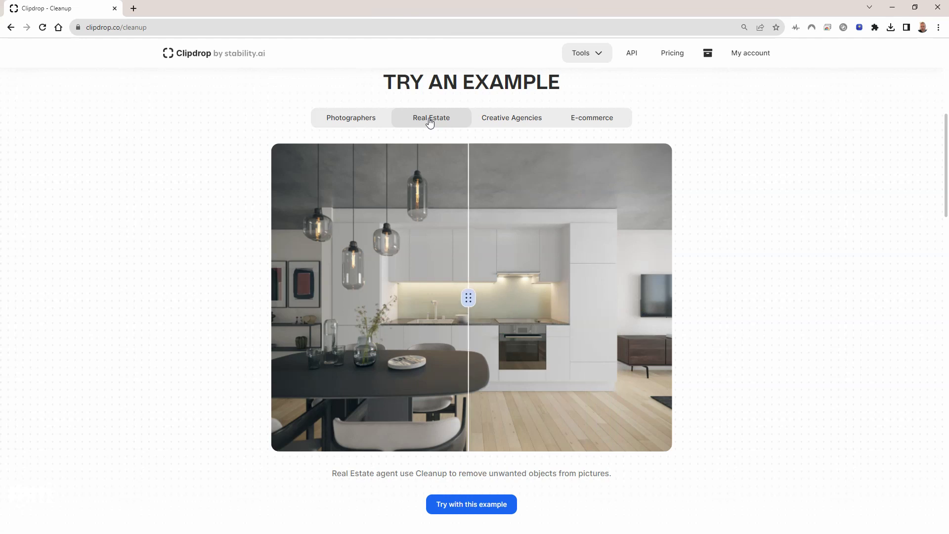
left_click(510, 121)
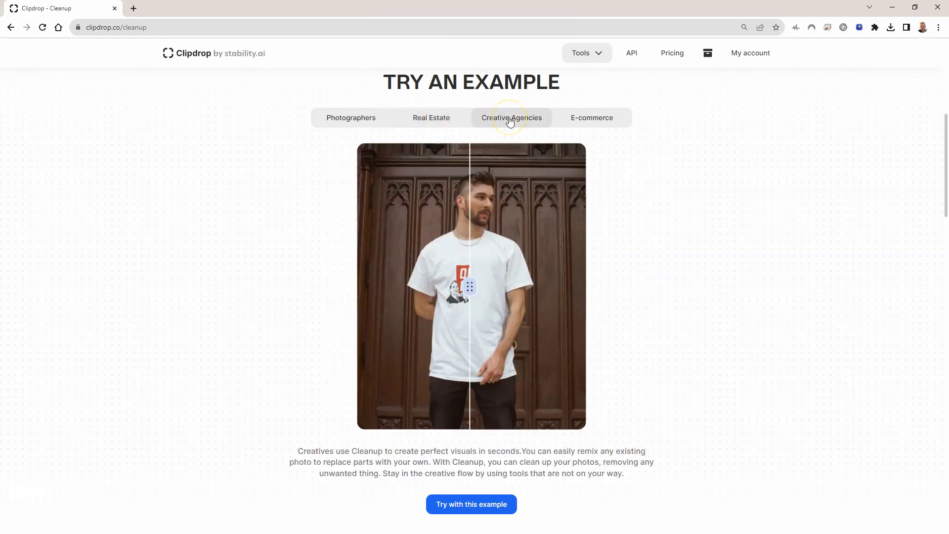
left_click(589, 119)
scroll(476, 352, "up", 7)
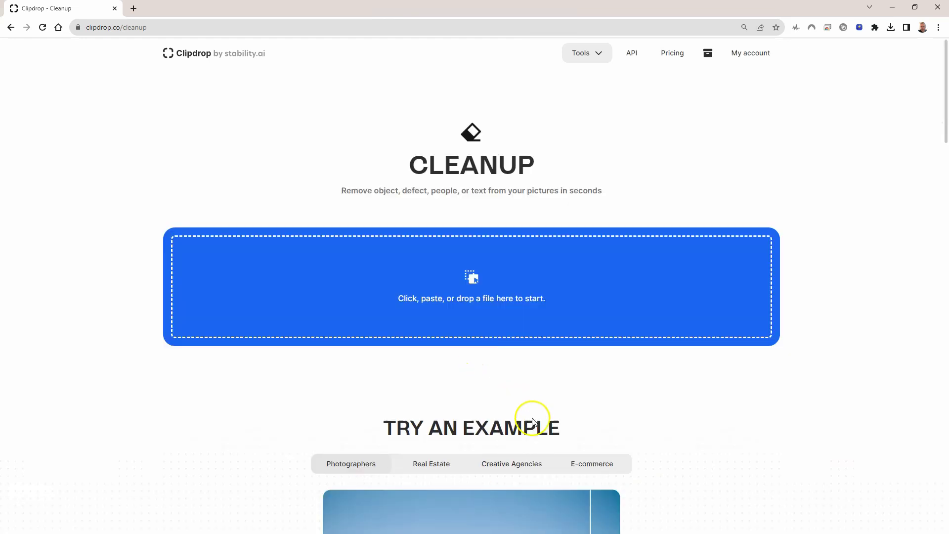
left_click(469, 271)
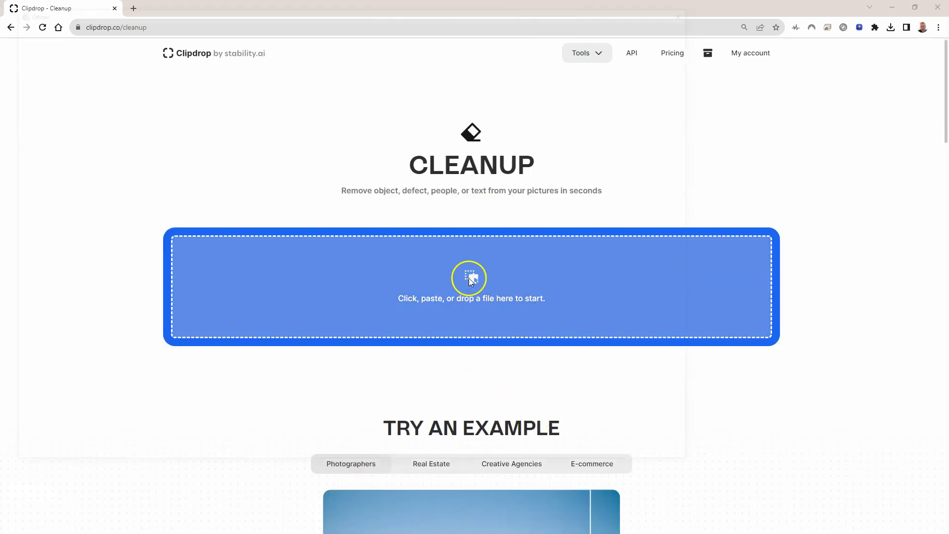
Step: Load Kircge.jpg, erase the church from the meadow, then clean the leftover smudge on the hill
double_click(218, 84)
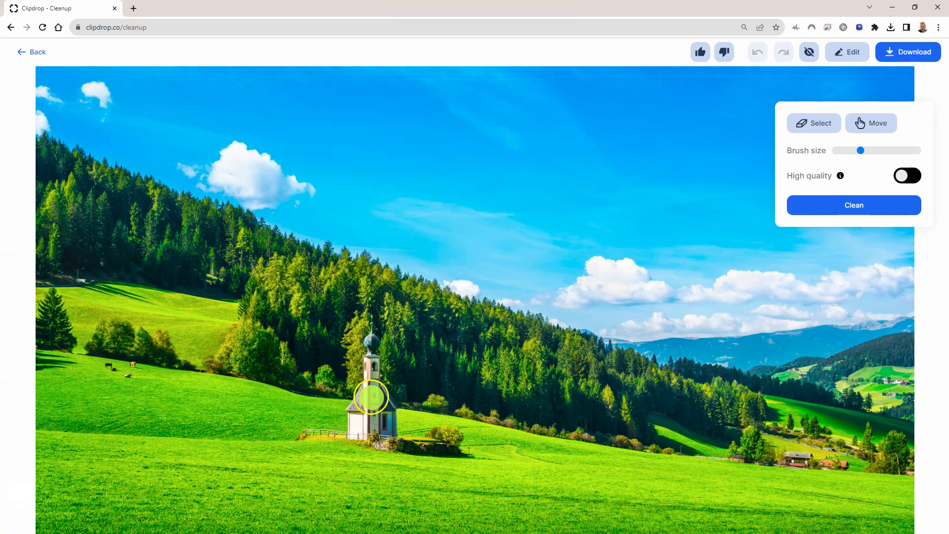
mouse_move(370, 327)
left_mouse_down()
mouse_move(330, 447)
mouse_move(303, 435)
mouse_move(353, 436)
left_mouse_up()
mouse_move(371, 381)
left_mouse_down()
mouse_move(418, 450)
mouse_move(475, 448)
left_mouse_up()
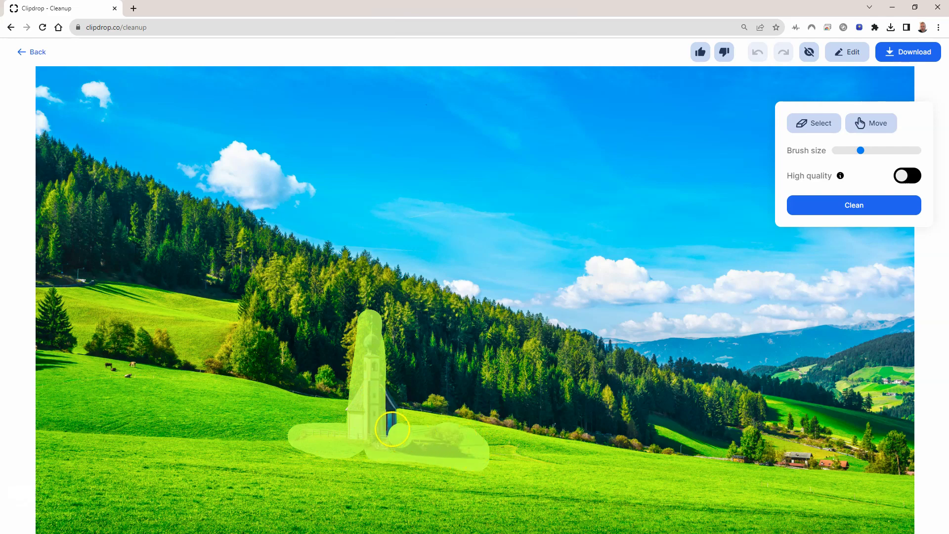
mouse_move(420, 438)
left_mouse_down()
mouse_move(357, 409)
mouse_move(342, 426)
left_mouse_up()
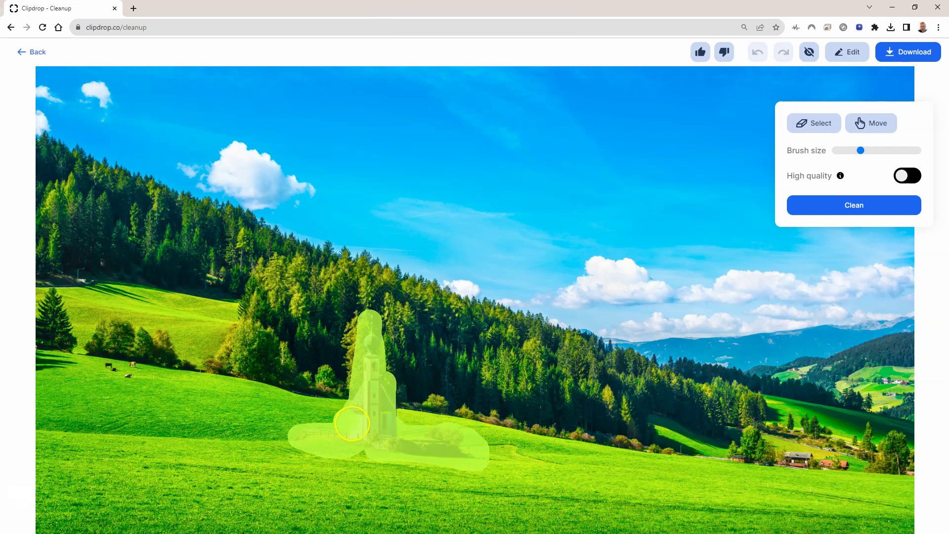
left_click(840, 204)
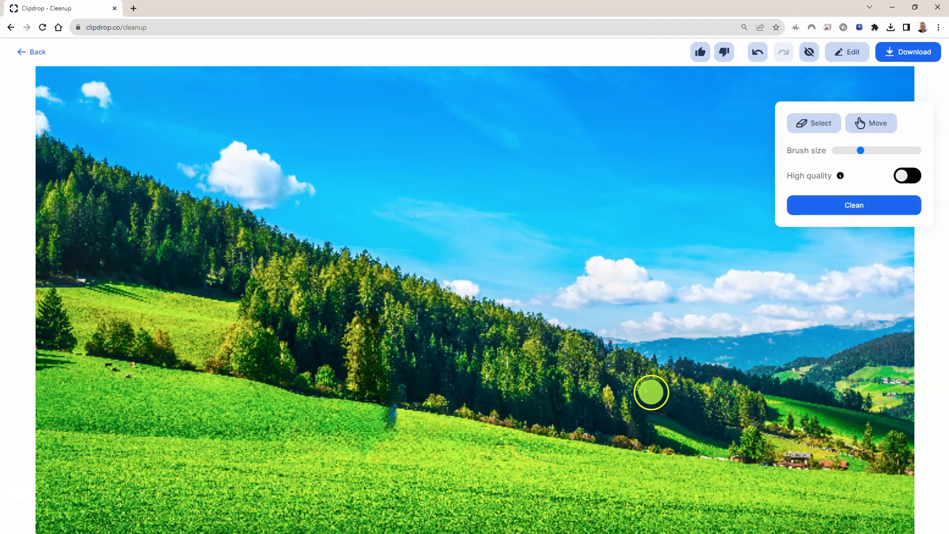
left_click_drag(392, 433, 389, 403)
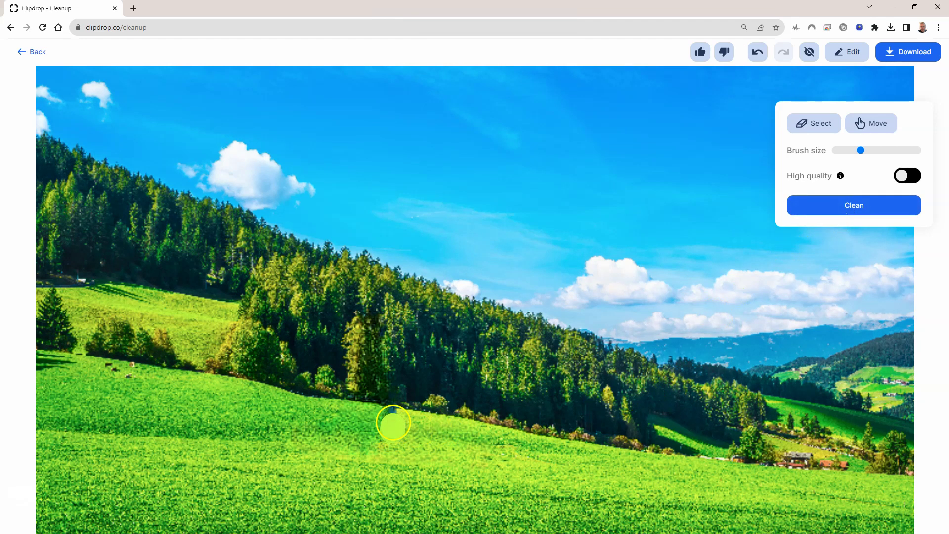
left_click(837, 205)
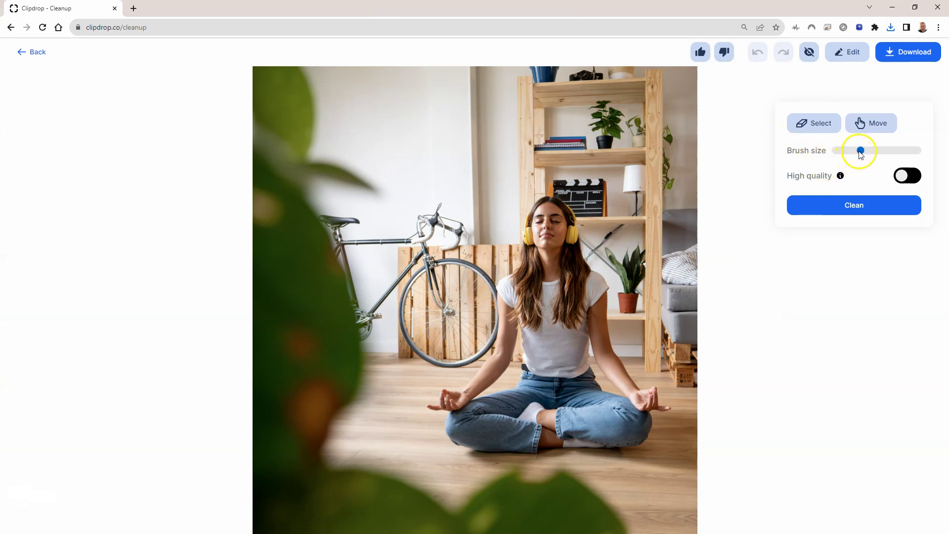
Step: With a smaller brush, remove the potted plant from the top shelf and clean the leftover spot
left_click_drag(860, 151, 851, 150)
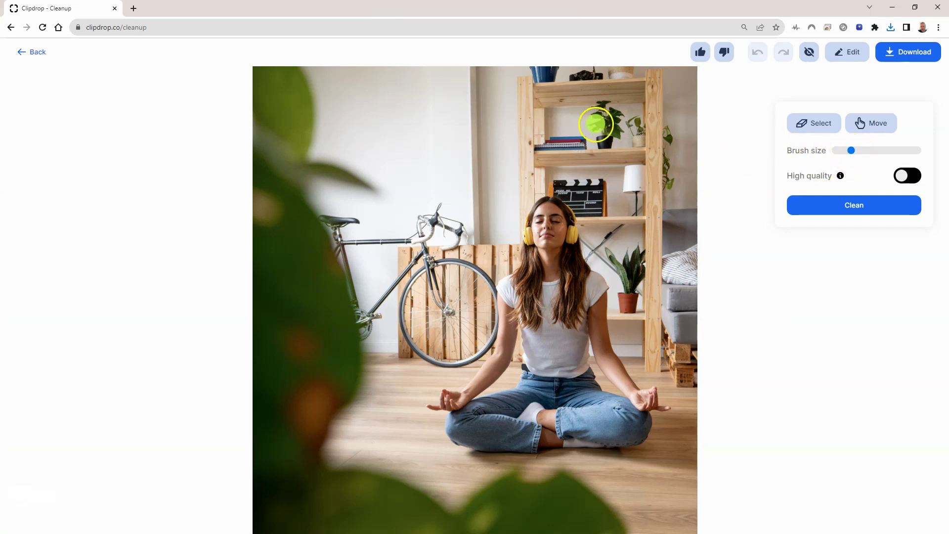
left_click_drag(596, 121, 604, 109)
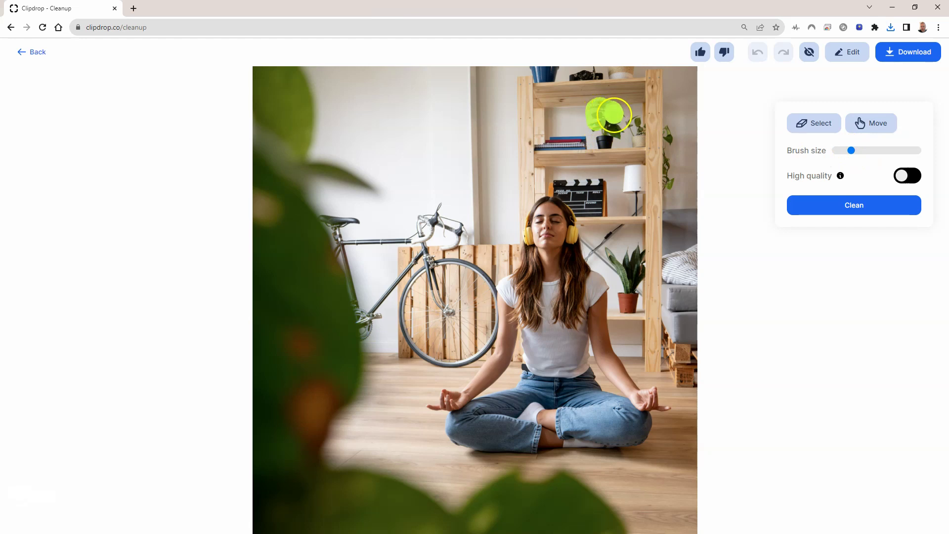
left_click_drag(604, 109, 606, 143)
left_click(859, 205)
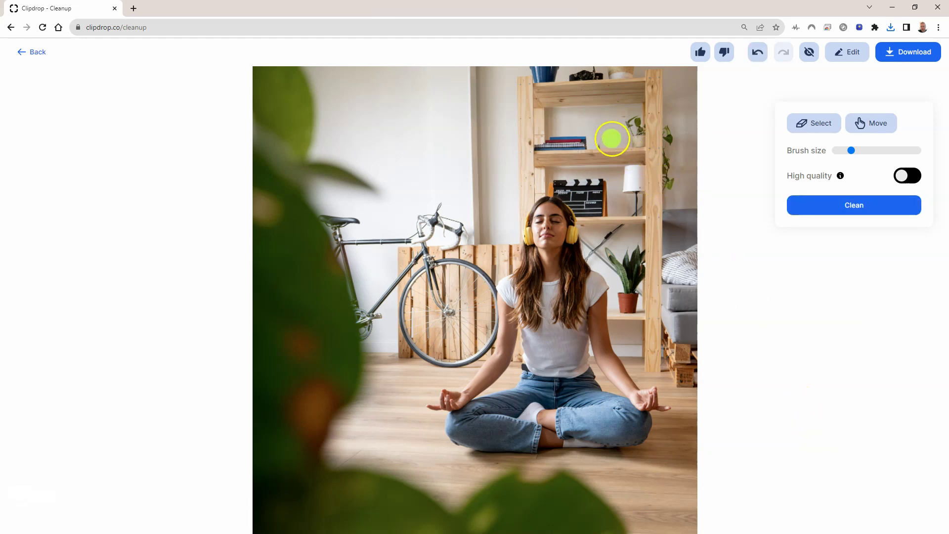
left_click(601, 141)
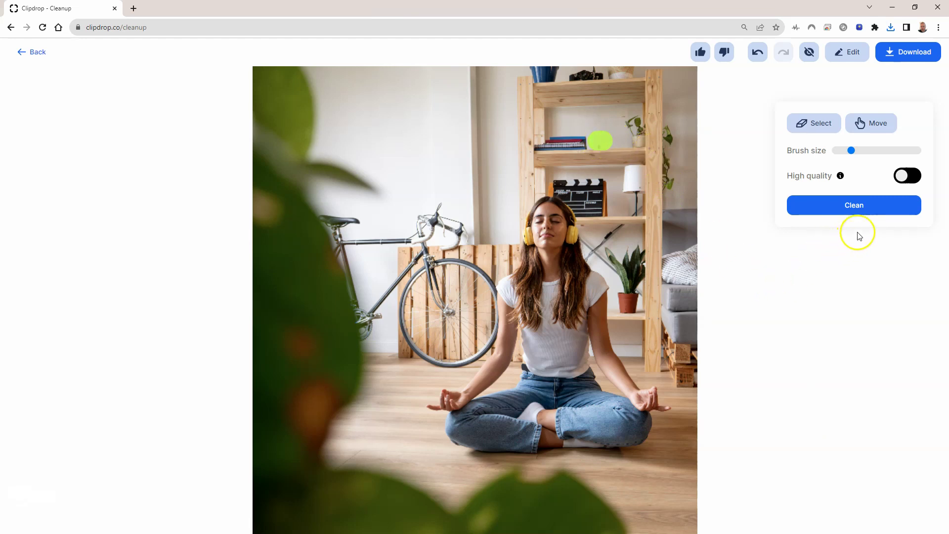
left_click(860, 210)
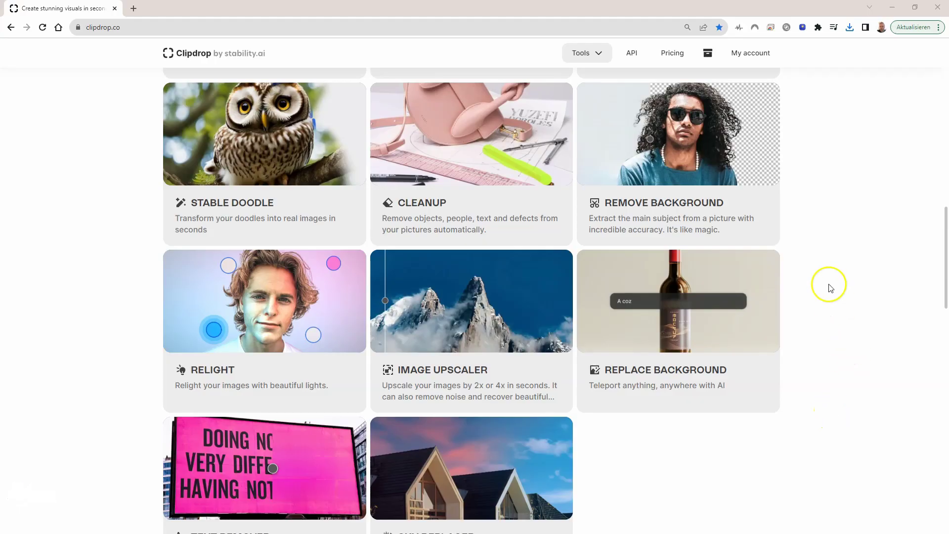
mouse_move(678, 163)
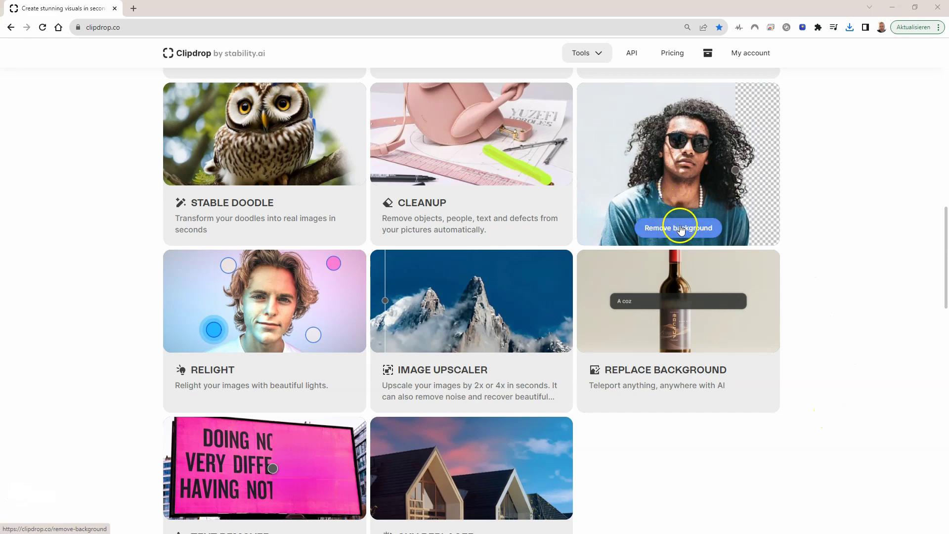
Step: Open Remove background and view its Complex objects, Sharpest edges and main-object-focus comparisons
left_click(680, 228)
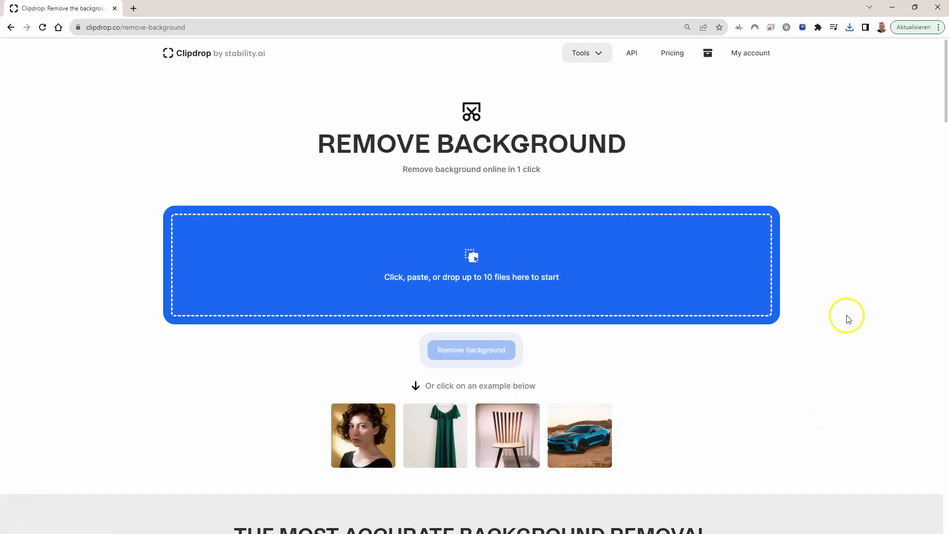
scroll(821, 320, "down", 3)
scroll(726, 318, "down", 3)
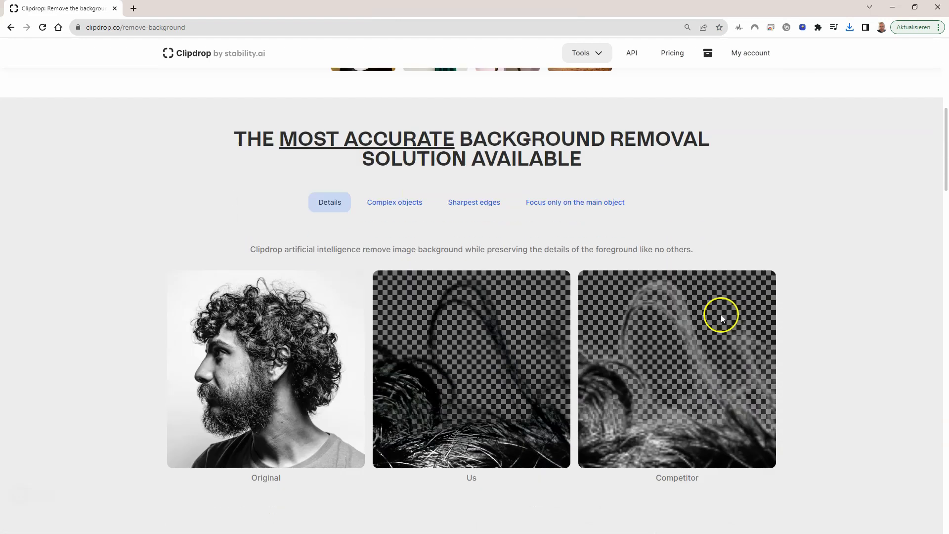
scroll(721, 316, "down", 1)
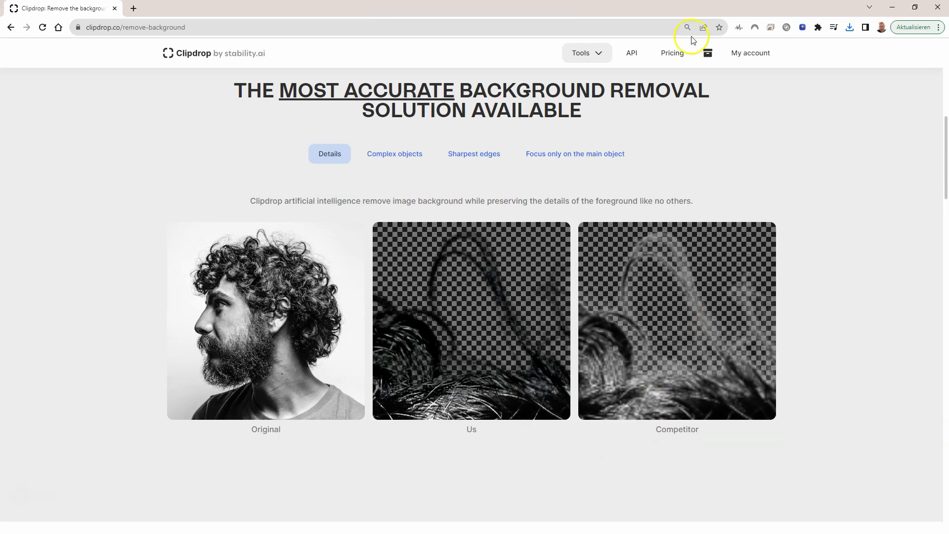
left_click(399, 154)
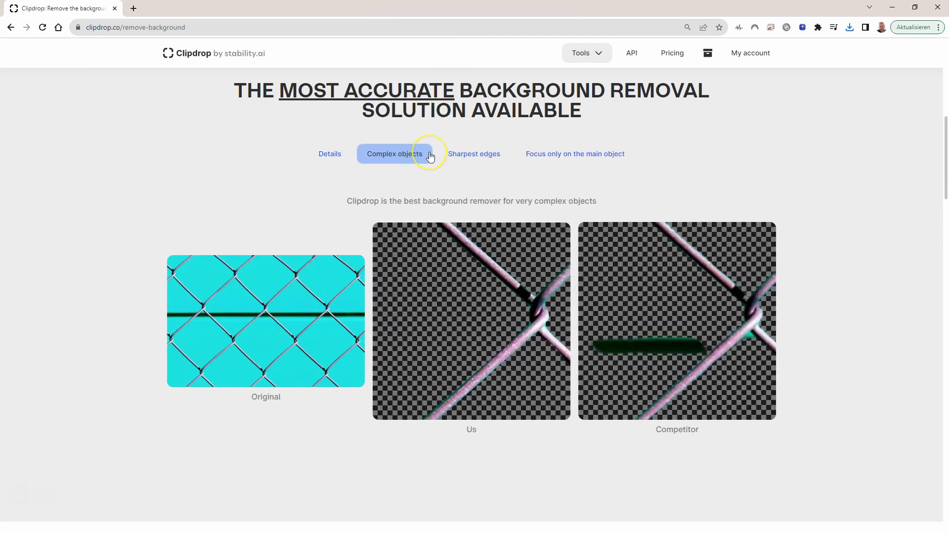
left_click(488, 161)
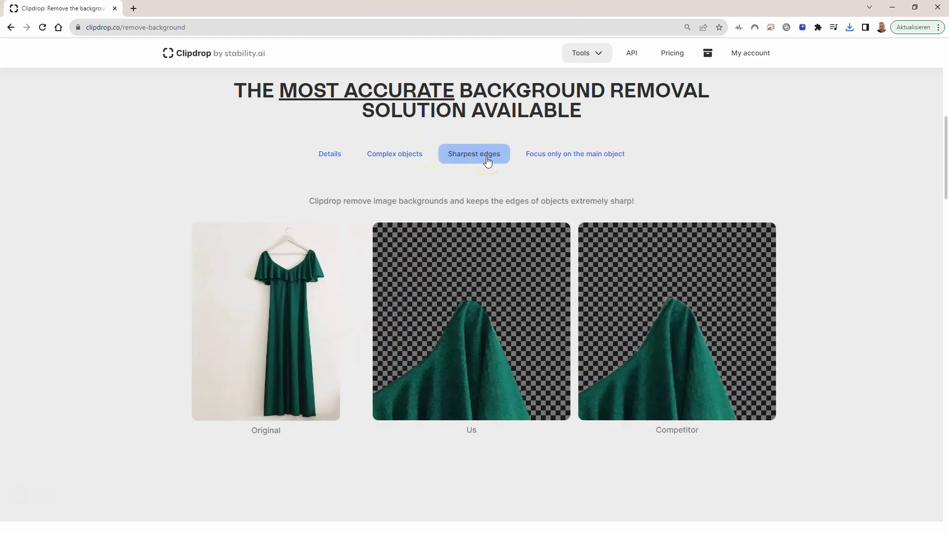
left_click(550, 161)
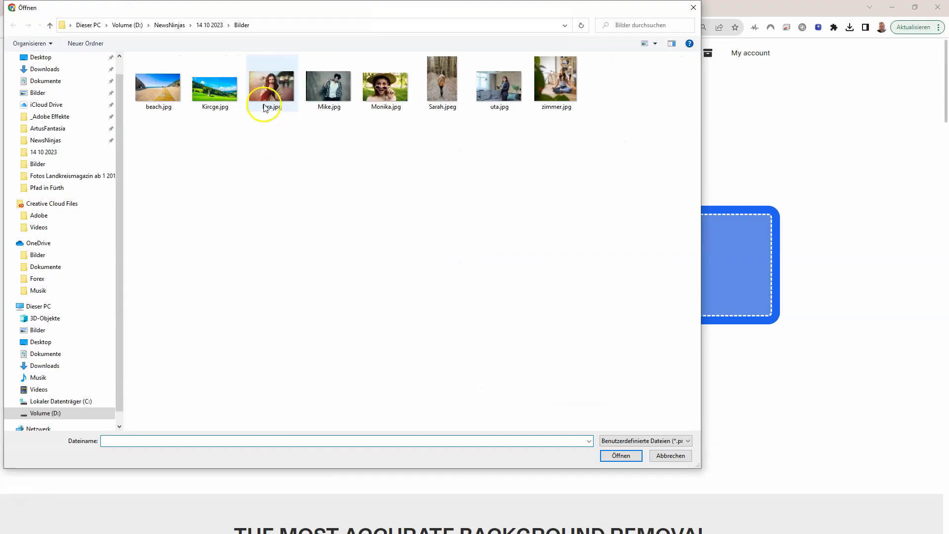
Step: Remove the background from lara.jpg, downscaling the image, and give the result a thumbs-up
double_click(264, 101)
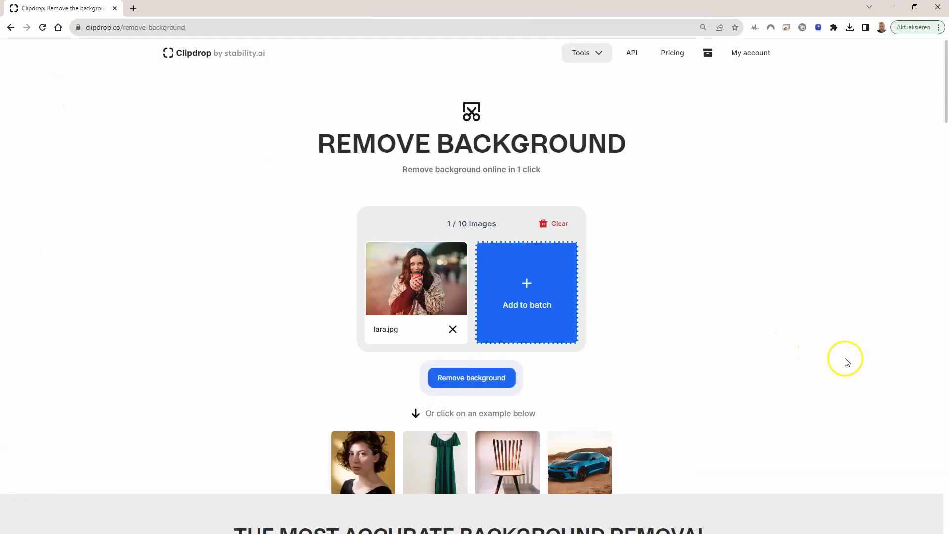
left_click(451, 378)
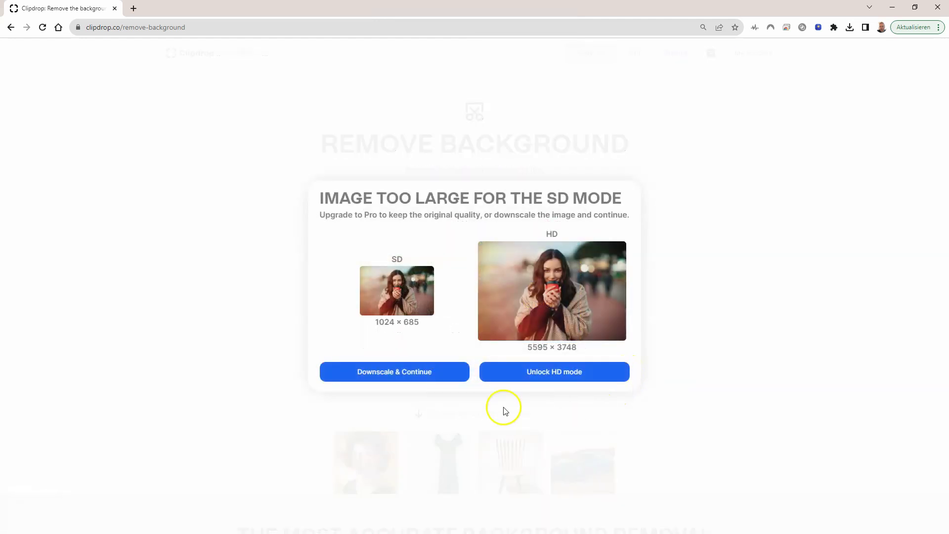
left_click(403, 373)
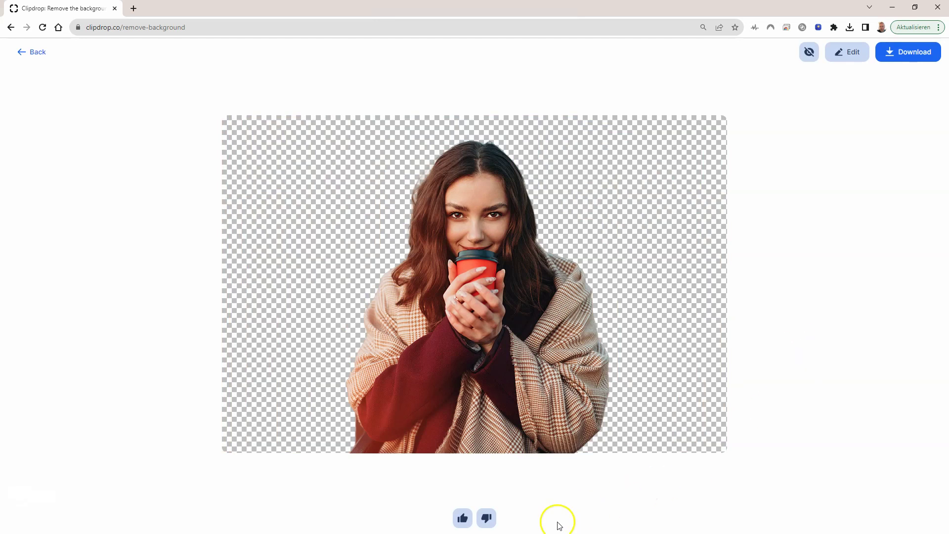
left_click(462, 518)
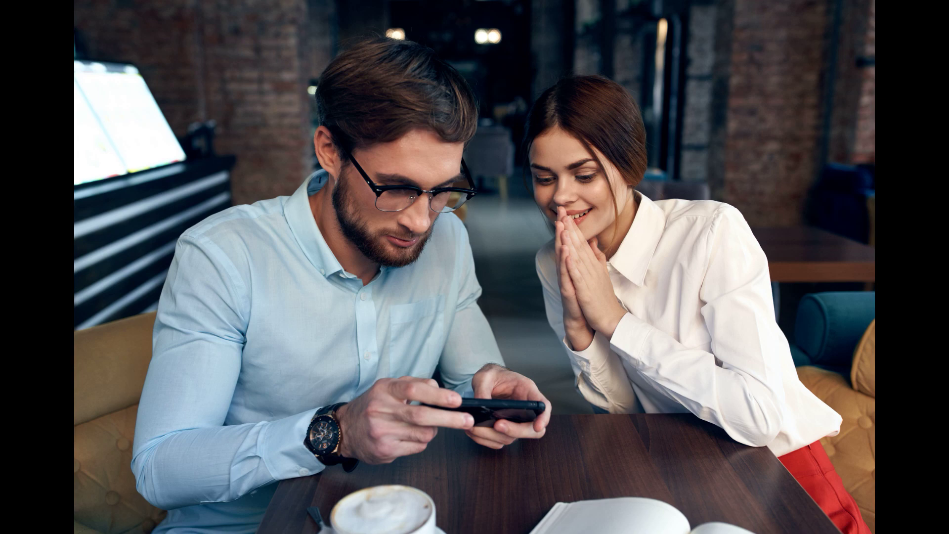
Step: Upload paar3.png to cut the couple out of its background, then return to the tools list
left_click(483, 268)
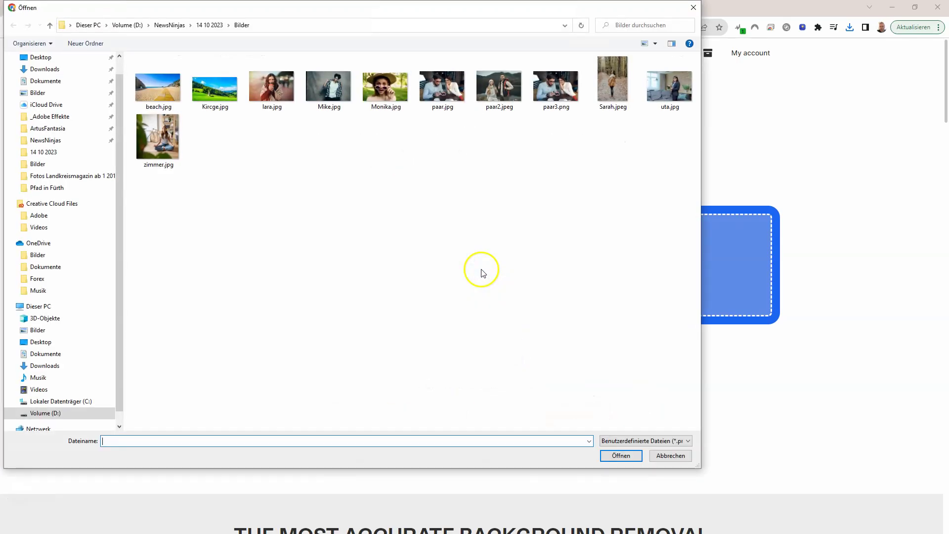
double_click(550, 94)
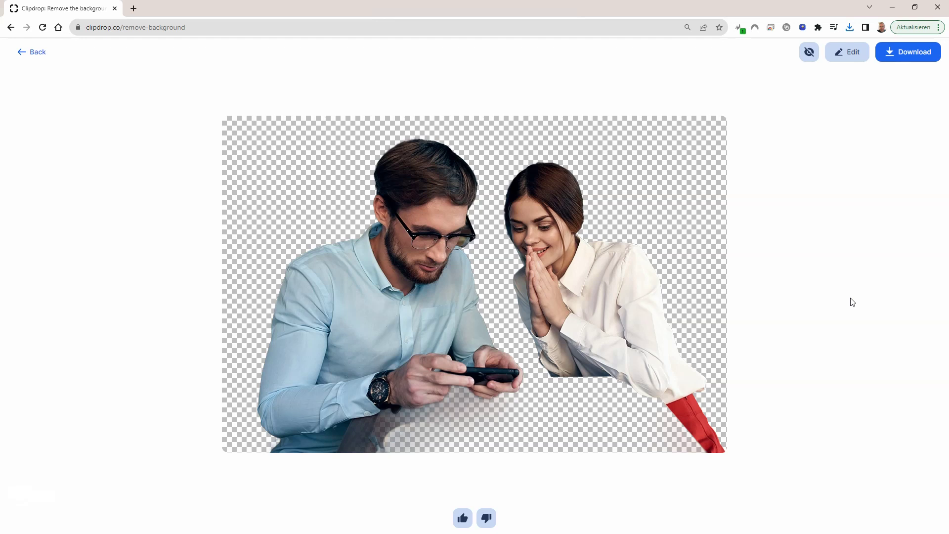
left_click(850, 54)
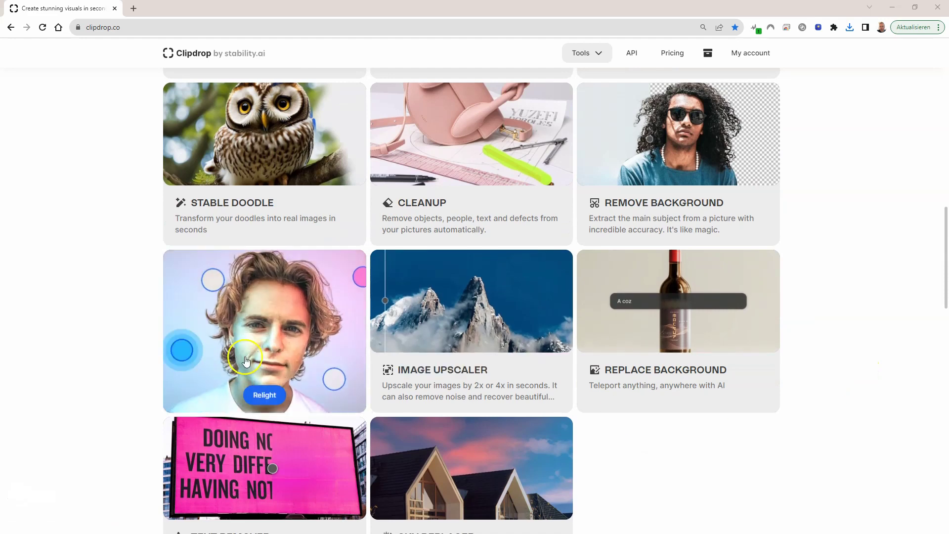
Step: In Relight, browse the Elevate, Remix and Drawing examples, then load an example into the editor
left_click(262, 395)
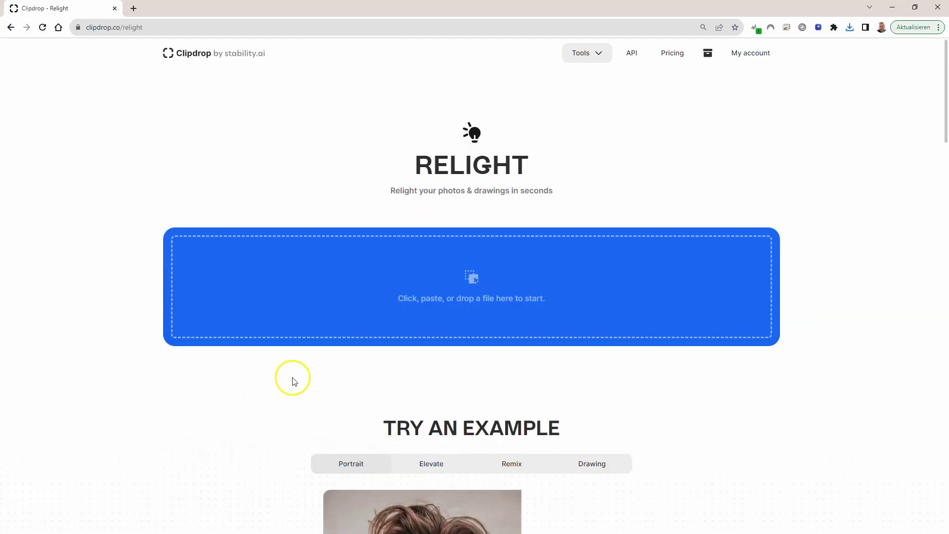
scroll(862, 277, "down", 7)
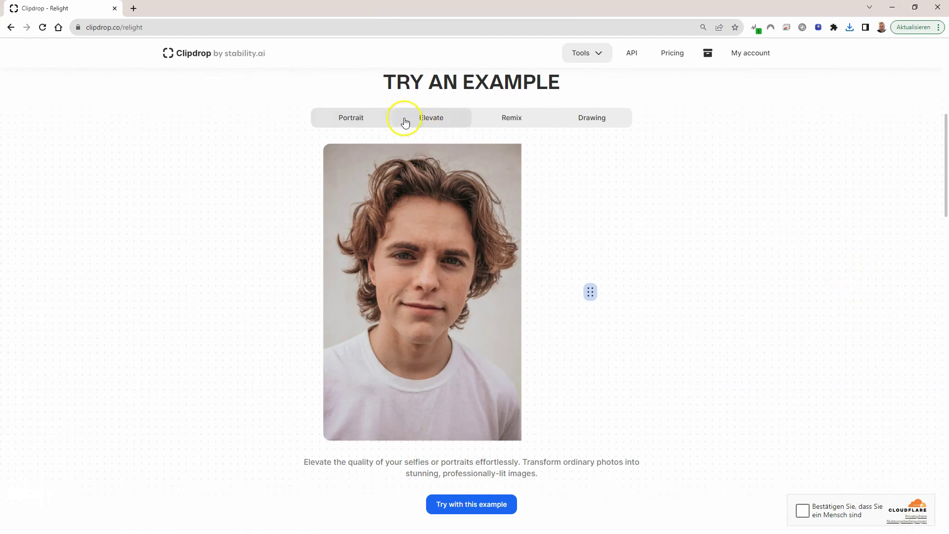
left_click(431, 118)
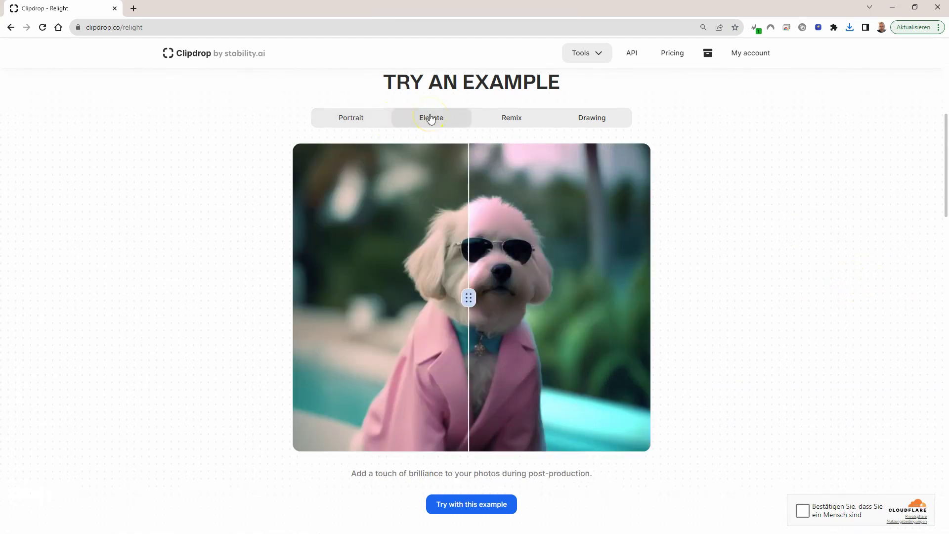
left_click(500, 126)
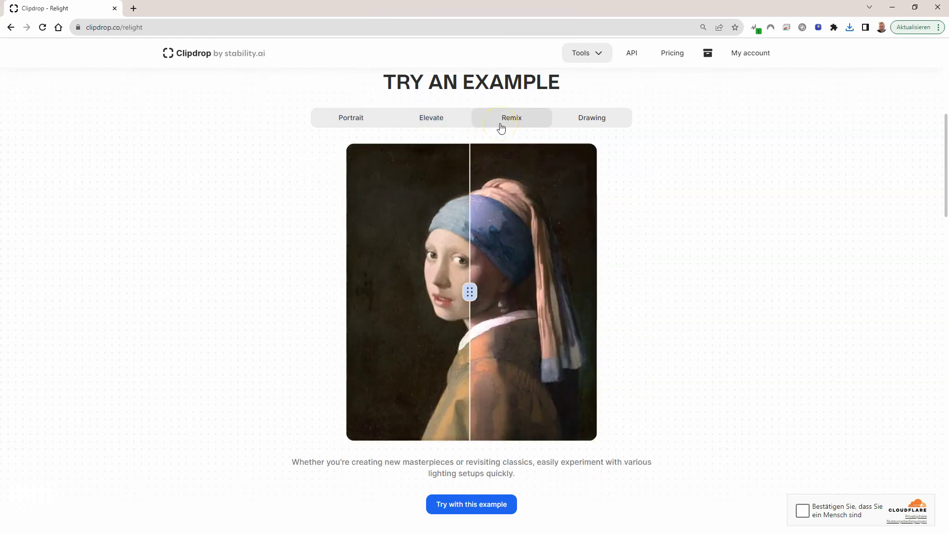
left_click(612, 120)
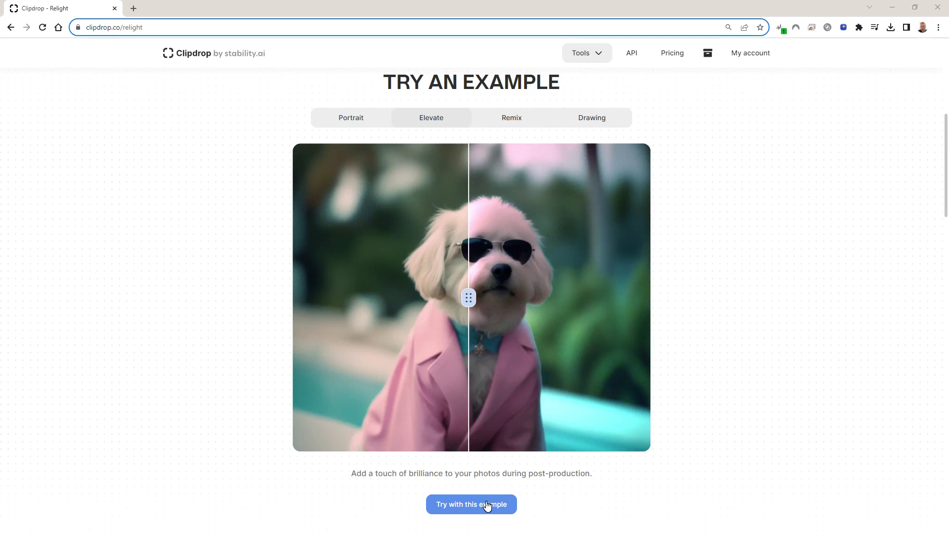
left_click(487, 504)
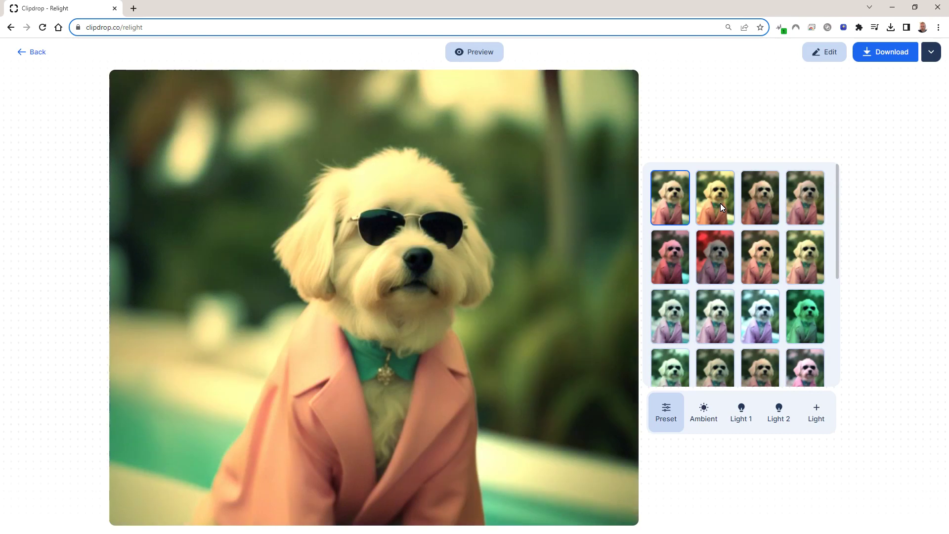
Step: Try the red and green relight presets on the sunglasses dog photo
left_click(720, 203)
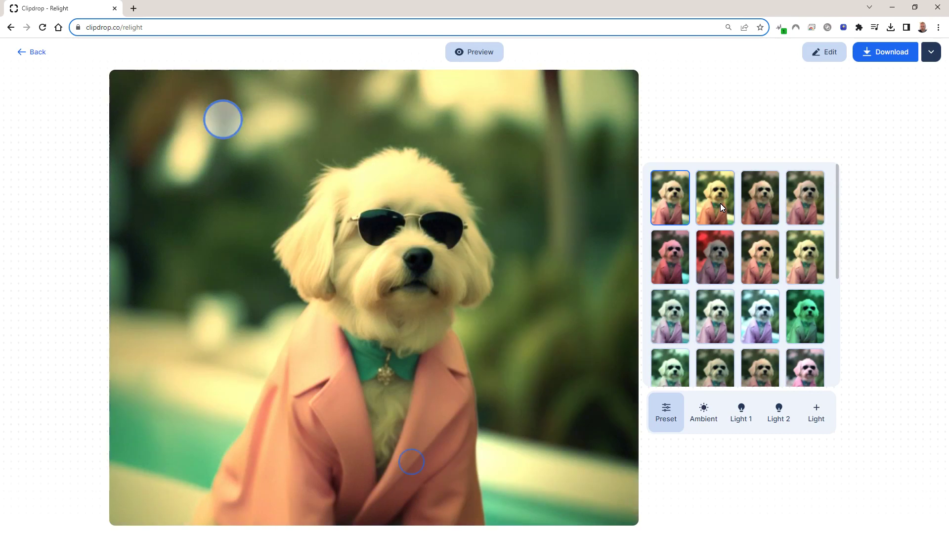
left_click(723, 262)
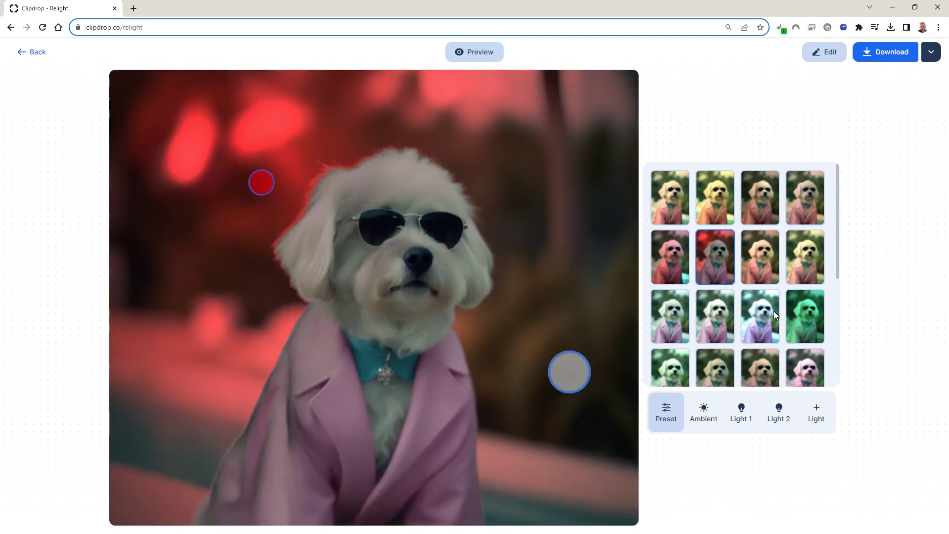
left_click(802, 310)
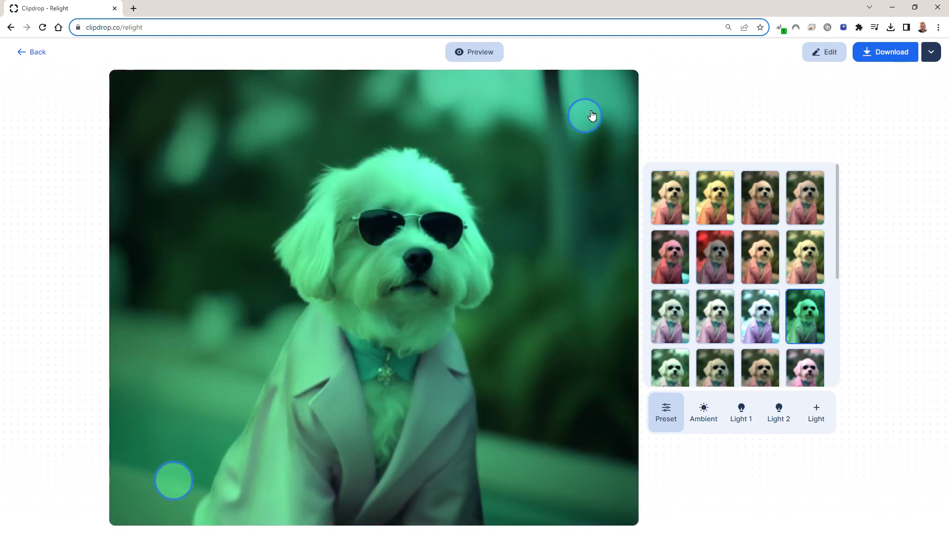
Step: Place Light 1 near the dog's collar in pinkish red, with slightly lower power and wider radius
left_click(589, 115)
mouse_move(587, 114)
left_mouse_down()
mouse_move(508, 244)
mouse_move(366, 317)
mouse_move(304, 126)
mouse_move(303, 240)
mouse_move(280, 299)
left_mouse_up()
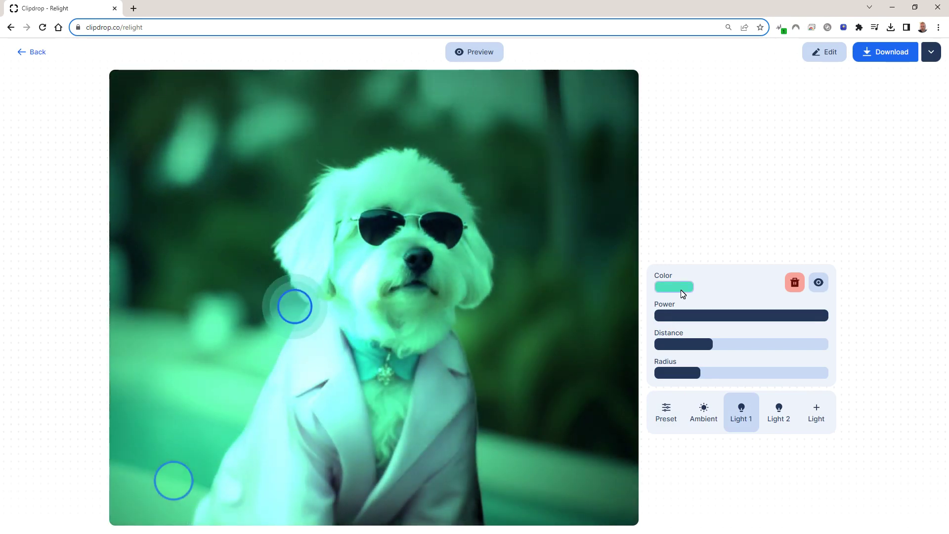
left_click(682, 289)
left_click_drag(703, 374, 630, 355)
mouse_move(295, 315)
left_mouse_down()
mouse_move(387, 329)
mouse_move(487, 223)
mouse_move(390, 178)
mouse_move(354, 364)
mouse_move(275, 277)
mouse_move(301, 231)
left_mouse_up()
mouse_move(829, 319)
left_mouse_down()
mouse_move(663, 319)
mouse_move(839, 329)
mouse_move(810, 322)
left_mouse_up()
left_click_drag(702, 373, 817, 388)
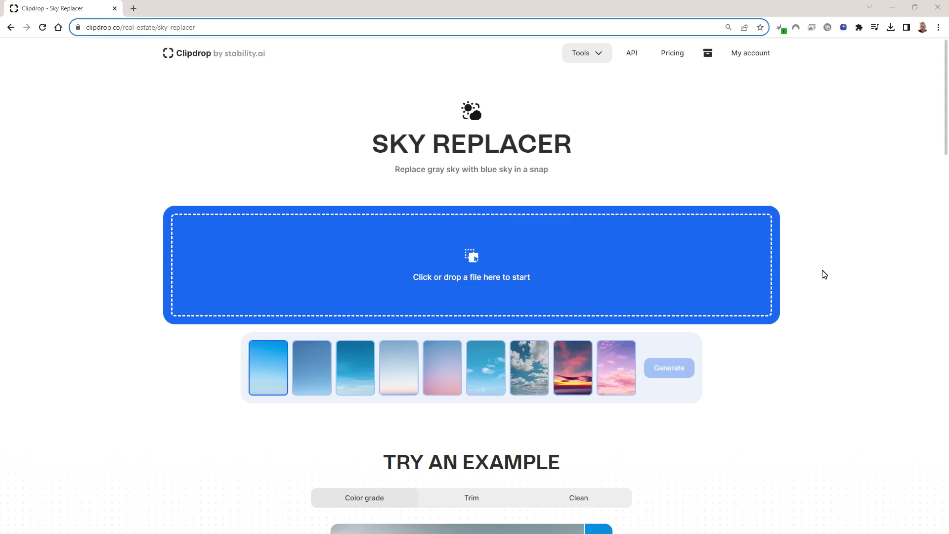
Step: Compare the Trim storm-sky and Color grade house before-and-after examples, then return to the top
scroll(823, 273, "down", 3)
scroll(816, 270, "down", 2)
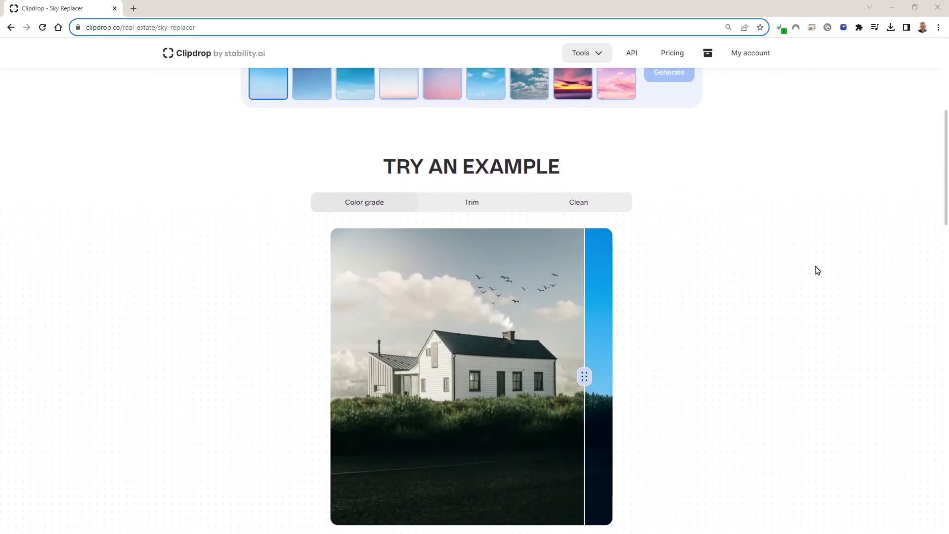
left_click(467, 203)
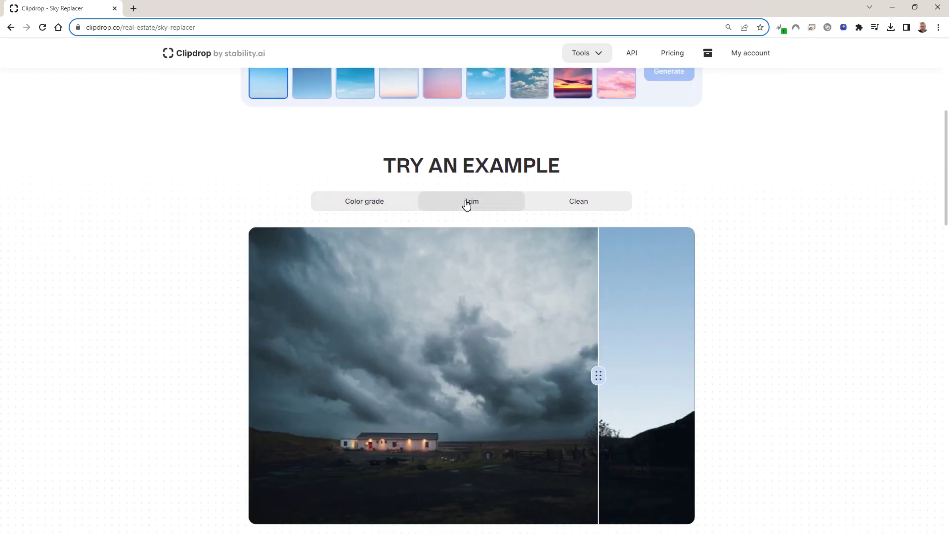
mouse_move(476, 372)
left_mouse_down()
mouse_move(442, 384)
mouse_move(642, 384)
left_mouse_up()
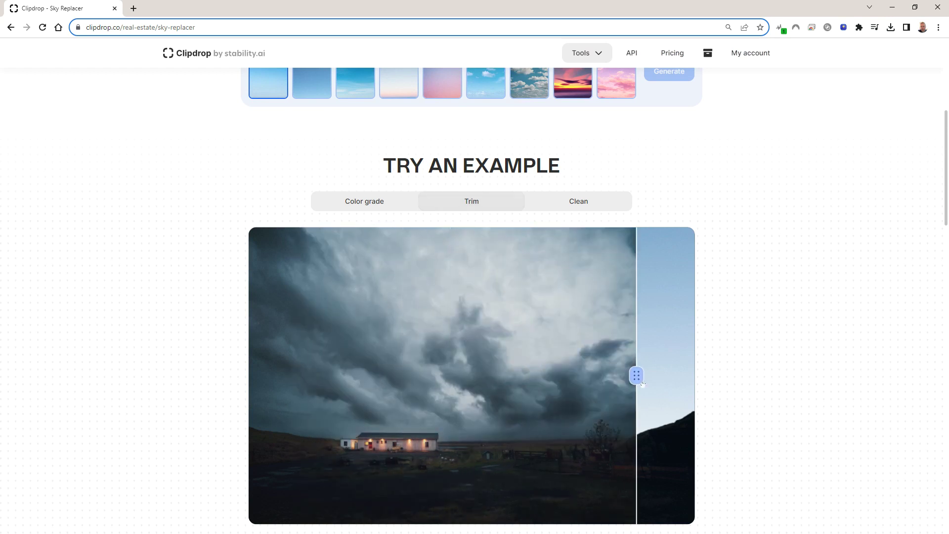
mouse_move(544, 376)
left_mouse_down()
mouse_move(400, 378)
mouse_move(541, 378)
mouse_move(424, 378)
left_mouse_up()
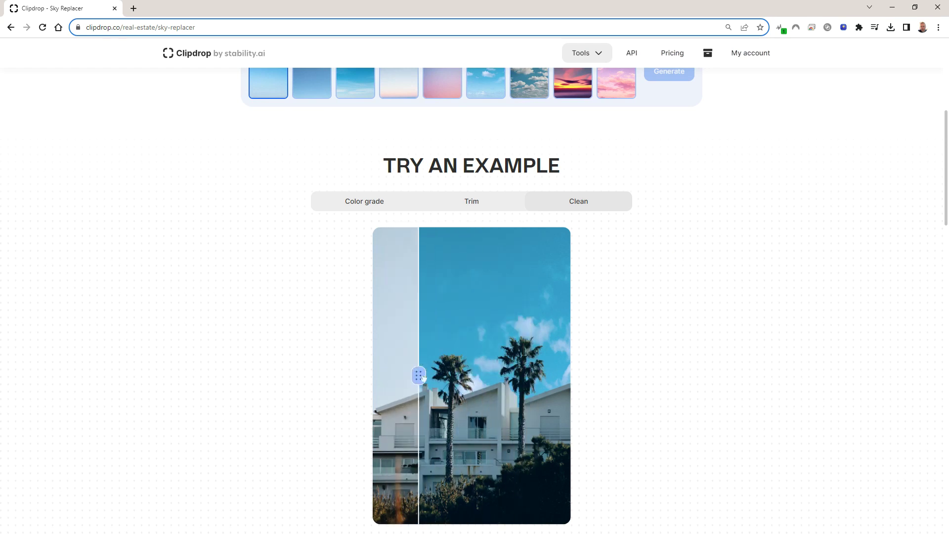
left_click(375, 205)
mouse_move(482, 385)
left_mouse_down()
mouse_move(631, 384)
mouse_move(332, 378)
left_mouse_up()
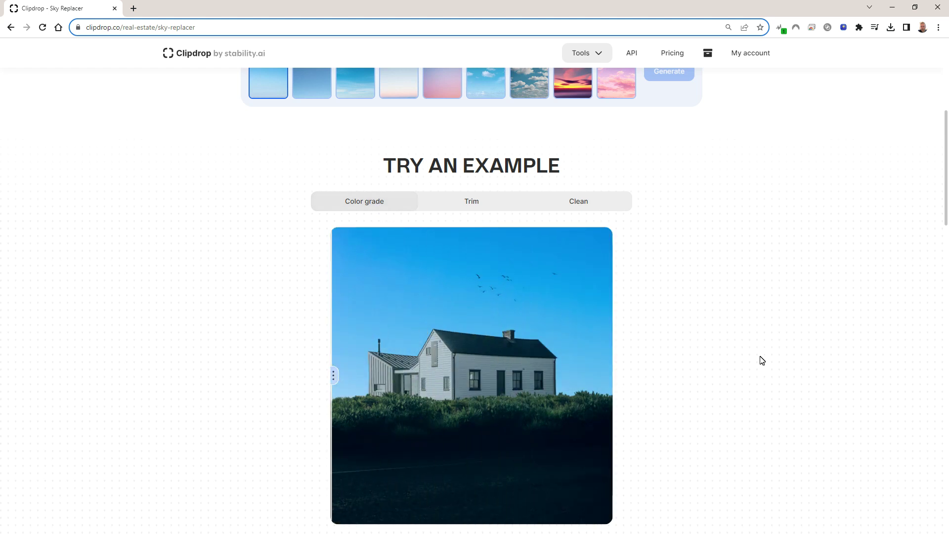
scroll(762, 360, "up", 6)
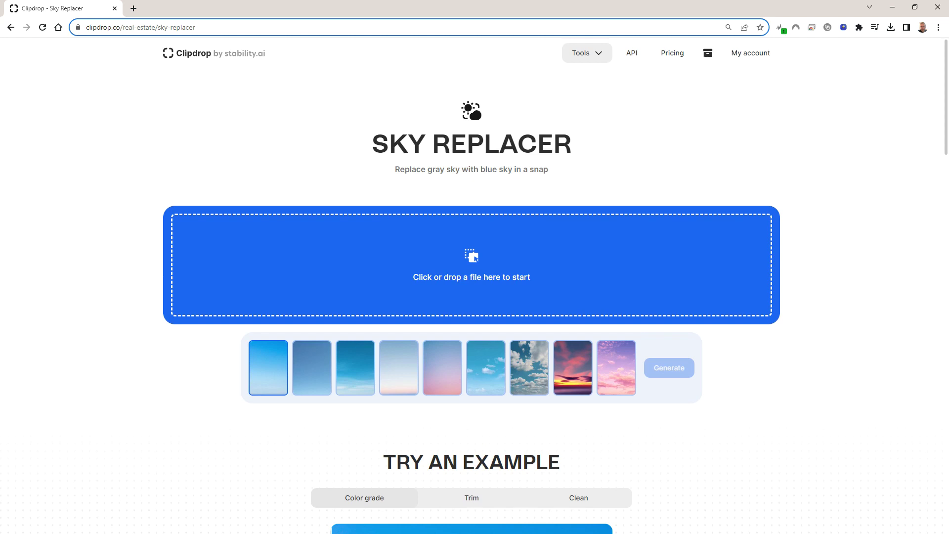
Step: Upload Kircge.jpg, generate a sunset sky for it, and compare it with the original
left_click(467, 262)
double_click(213, 88)
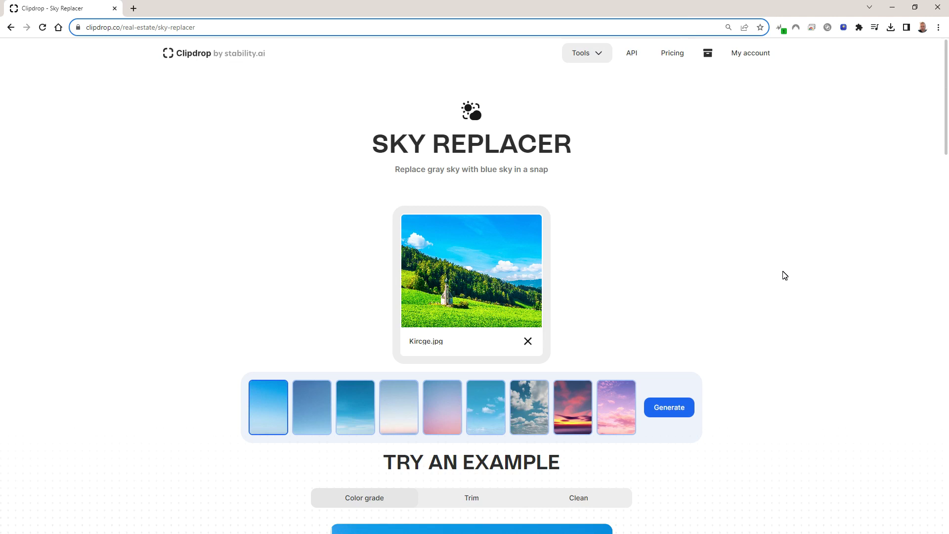
left_click(576, 420)
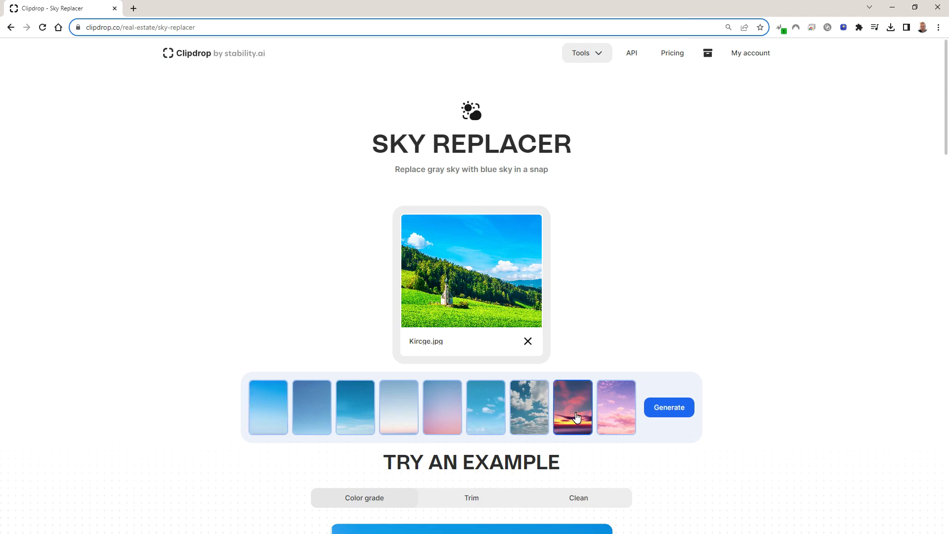
left_click(668, 411)
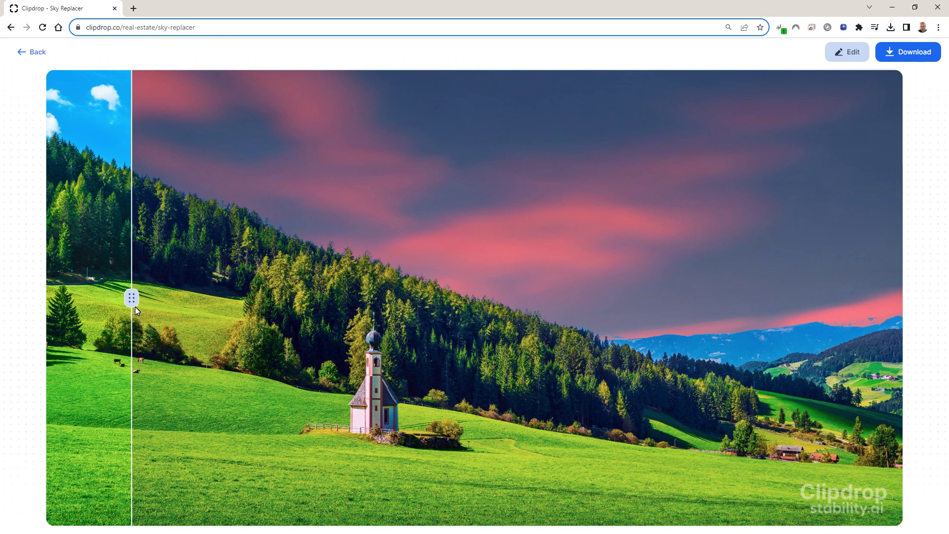
mouse_move(133, 307)
left_mouse_down()
mouse_move(887, 313)
mouse_move(652, 297)
mouse_move(43, 287)
mouse_move(841, 296)
left_mouse_up()
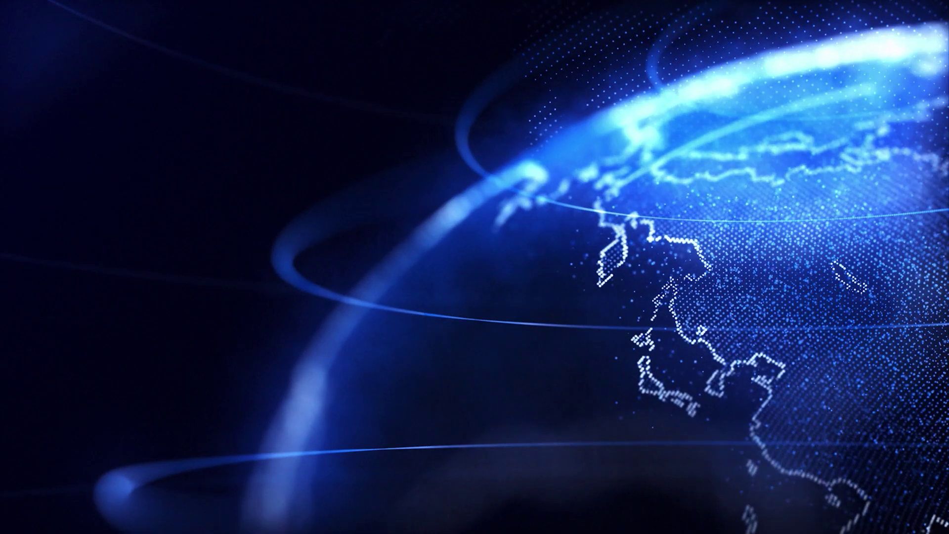